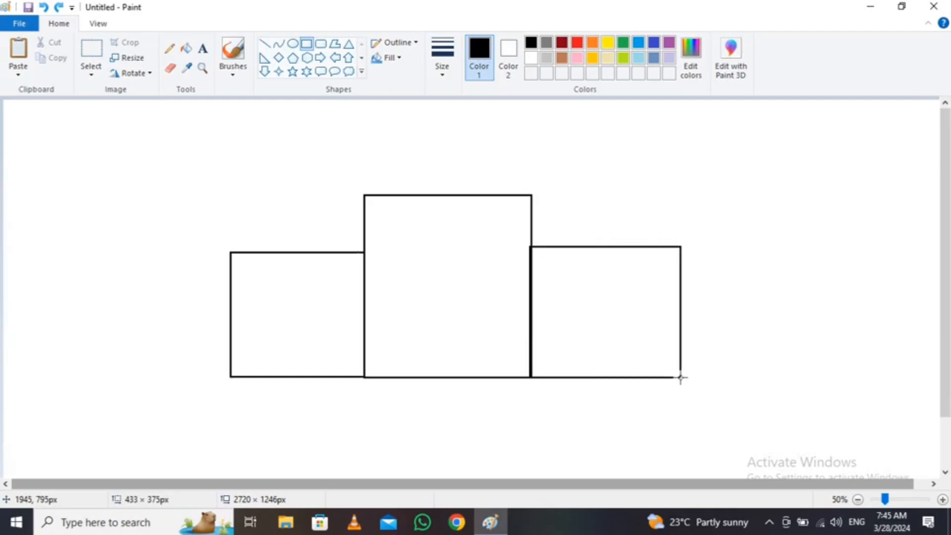
# Draw a thin horizontal roof slab across the top of the central block, slightly overhanging both sides
pyautogui.click(704, 332)
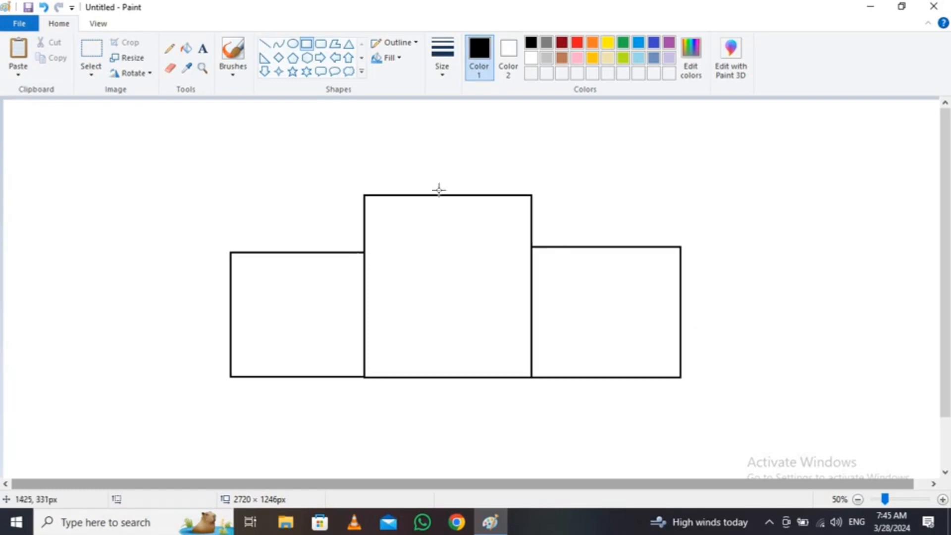
pyautogui.moveTo(358, 176); pyautogui.dragTo(537, 195)
pyautogui.click(568, 189)
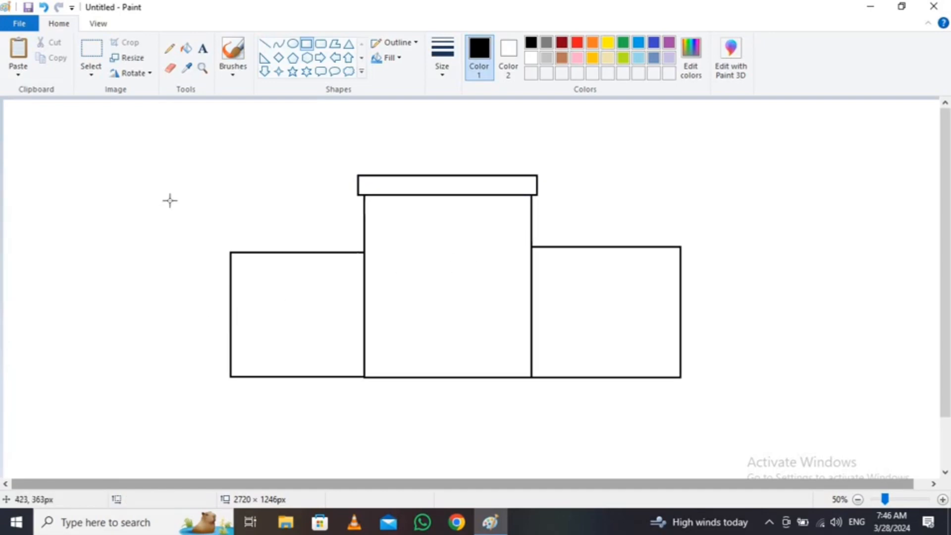
# Outline sloped roofs with overhanging eaves above both side wings using straight black lines
pyautogui.click(265, 44)
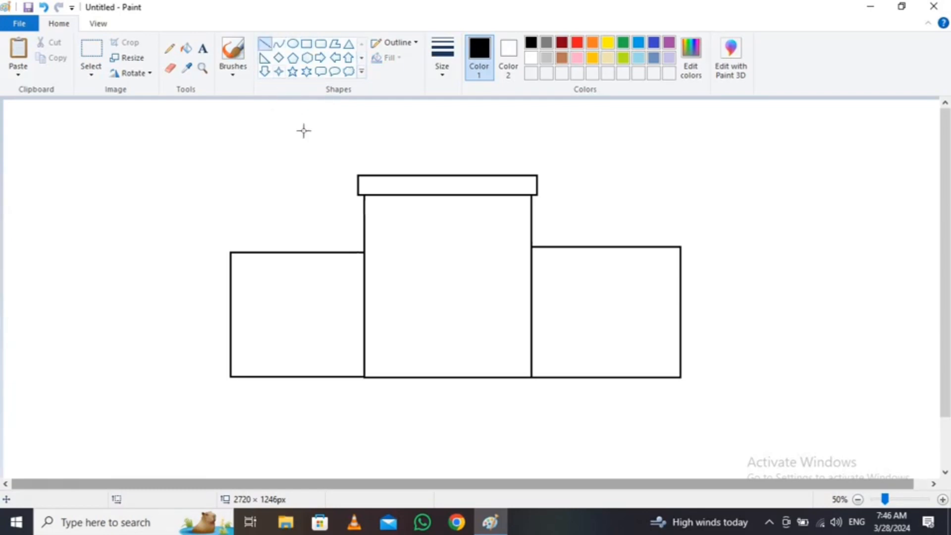
pyautogui.moveTo(246, 208)
pyautogui.mouseDown()
pyautogui.moveTo(359, 224)
pyautogui.moveTo(364, 208)
pyautogui.mouseUp()
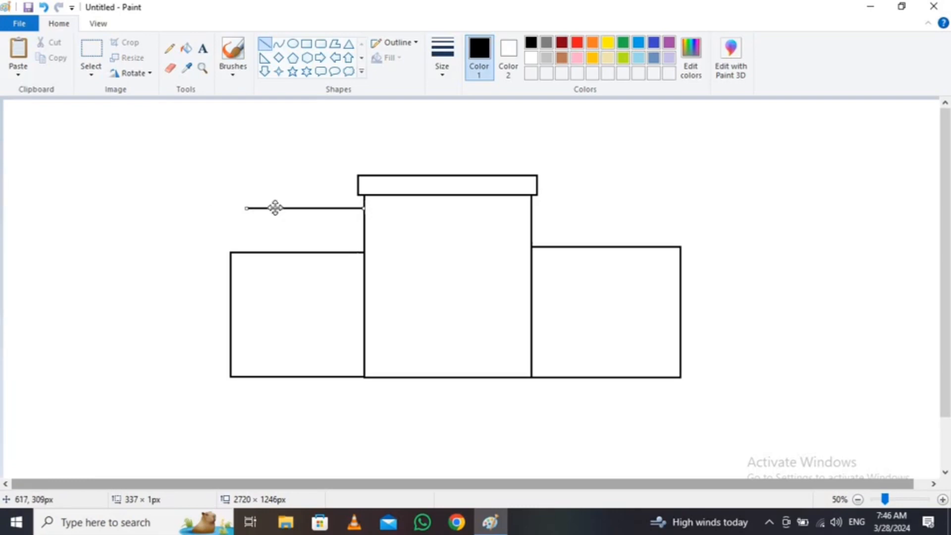
pyautogui.moveTo(532, 206); pyautogui.dragTo(685, 249)
pyautogui.click(720, 241)
pyautogui.moveTo(681, 246); pyautogui.dragTo(632, 247)
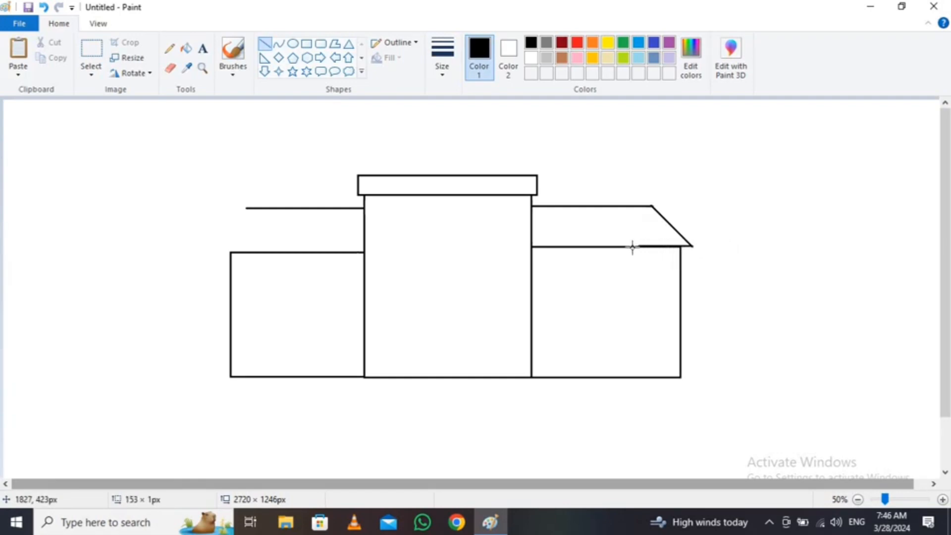
pyautogui.click(684, 275)
pyautogui.moveTo(246, 207); pyautogui.dragTo(234, 252)
pyautogui.click(239, 236)
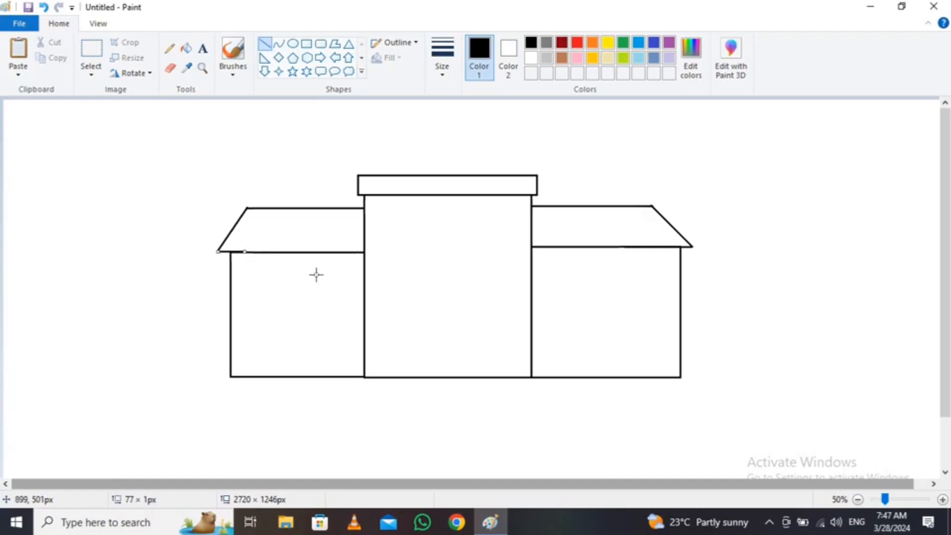
pyautogui.click(176, 251)
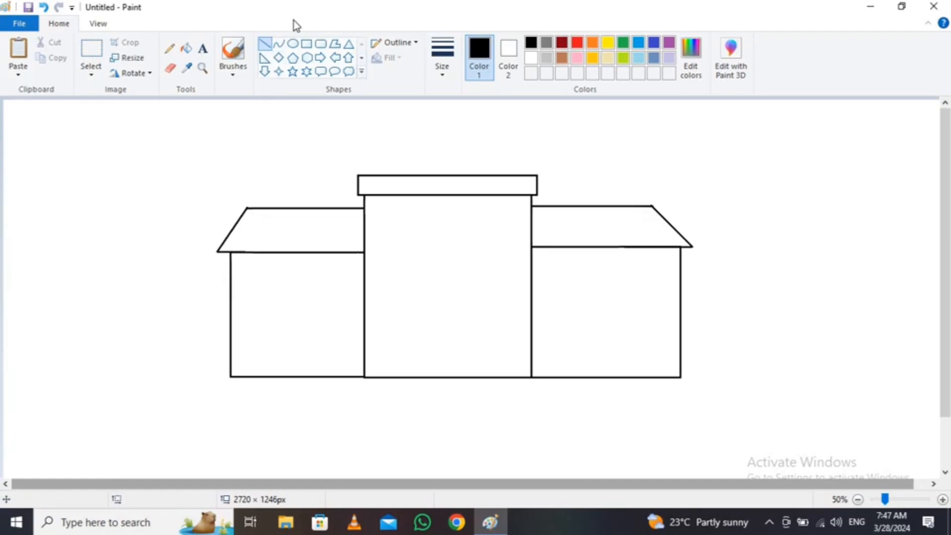
# Add a thin black rectangle as an eave strip beneath the left and right roofs
pyautogui.click(306, 44)
pyautogui.moveTo(215, 250)
pyautogui.mouseDown()
pyautogui.moveTo(260, 276)
pyautogui.moveTo(376, 276)
pyautogui.moveTo(355, 266)
pyautogui.moveTo(364, 256)
pyautogui.mouseUp()
pyautogui.moveTo(217, 251); pyautogui.dragTo(218, 251)
pyautogui.click(229, 273)
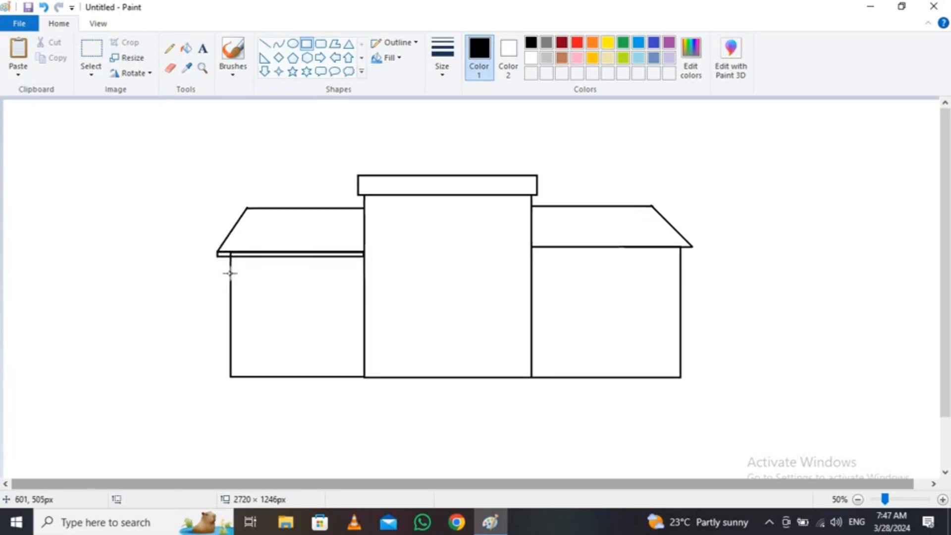
pyautogui.moveTo(532, 246); pyautogui.dragTo(693, 253)
# Draw a base strip about 389 × 63 px along the bottom of the left wing and fill it dark red
pyautogui.click(562, 58)
pyautogui.moveTo(229, 360); pyautogui.dragTo(364, 381)
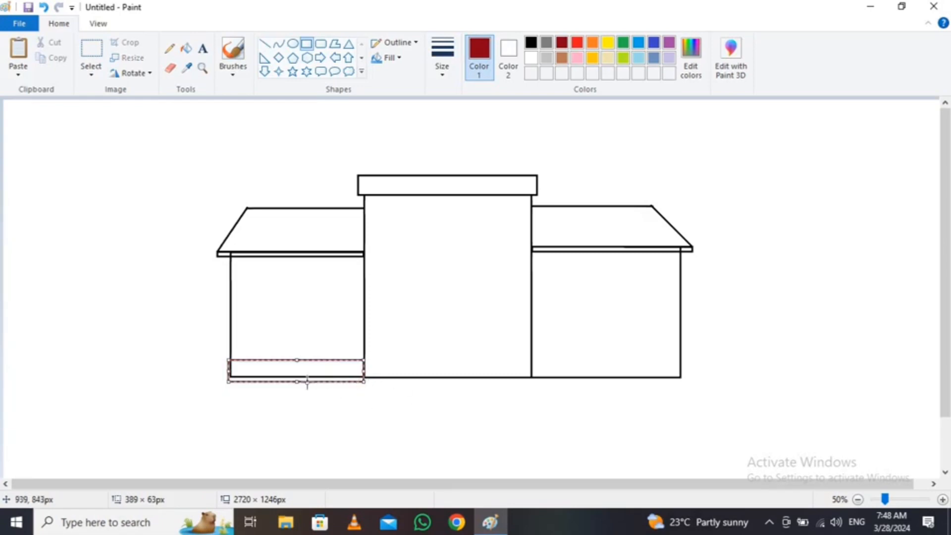
pyautogui.click(187, 48)
pyautogui.click(312, 374)
pyautogui.click(313, 379)
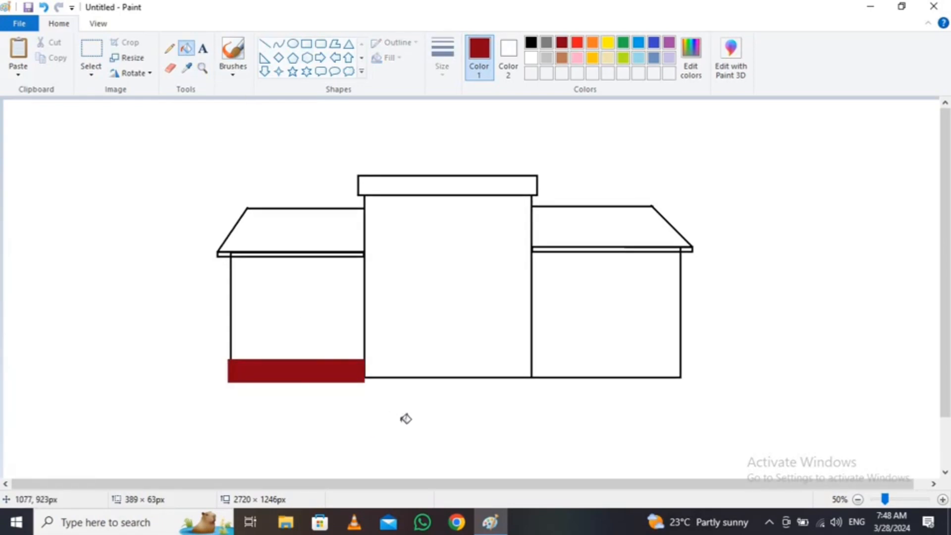
pyautogui.click(561, 57)
pyautogui.click(340, 379)
pyautogui.hotkey('ctrl', 'z')
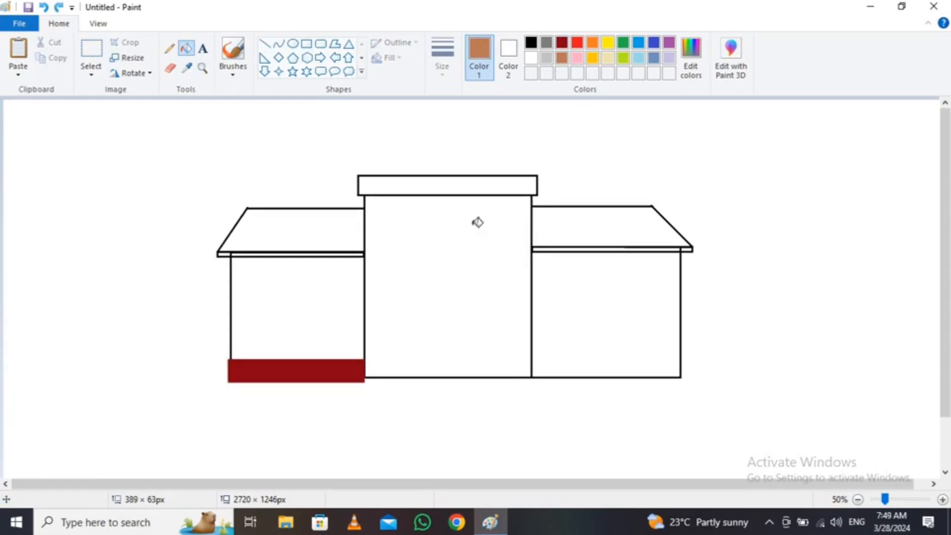
# Draw a base strip about 479 × 49 px along the bottom of the central block and fill it dark red
pyautogui.click(307, 44)
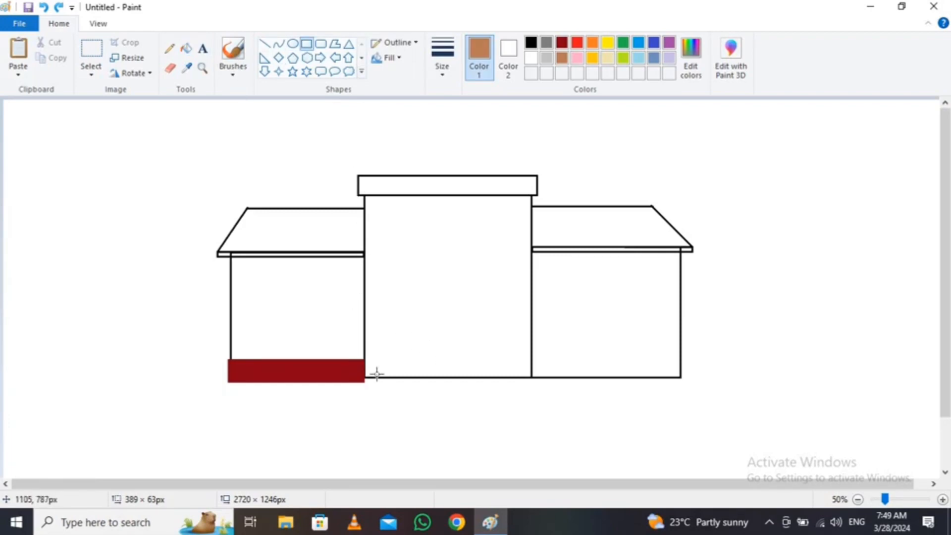
pyautogui.moveTo(364, 365); pyautogui.dragTo(530, 382)
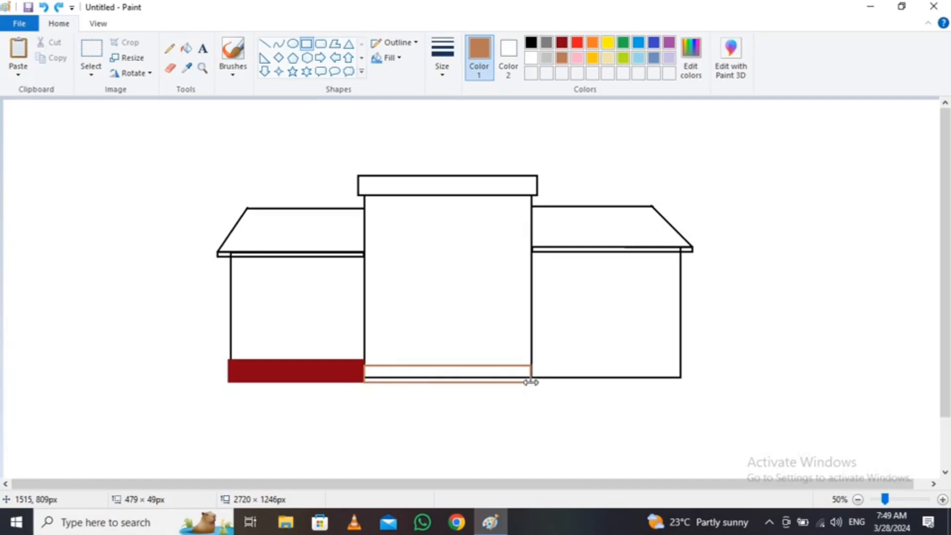
pyautogui.click(562, 43)
pyautogui.click(187, 48)
pyautogui.click(448, 375)
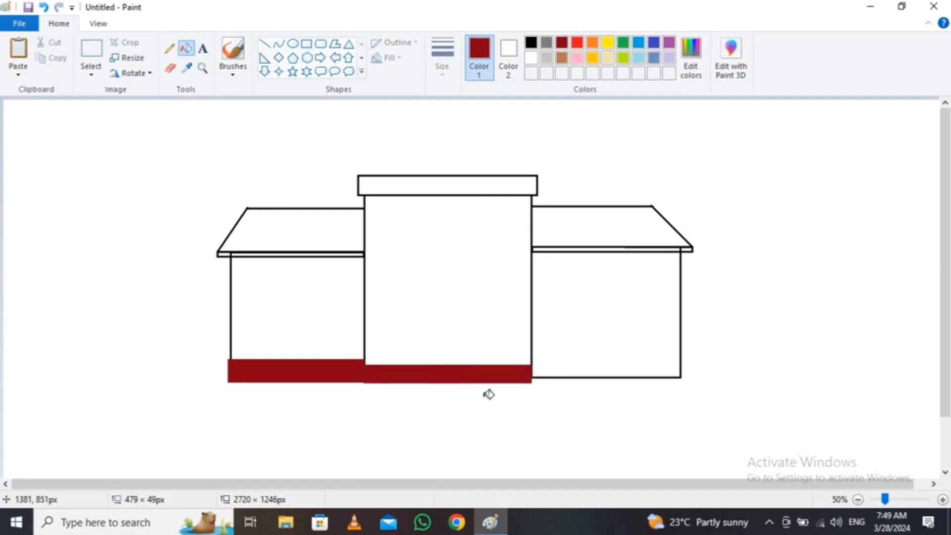
# Draw a base strip about 437 × 67 px along the bottom of the right wing and fill it dark red
pyautogui.click(307, 43)
pyautogui.moveTo(532, 359); pyautogui.dragTo(684, 382)
pyautogui.click(187, 48)
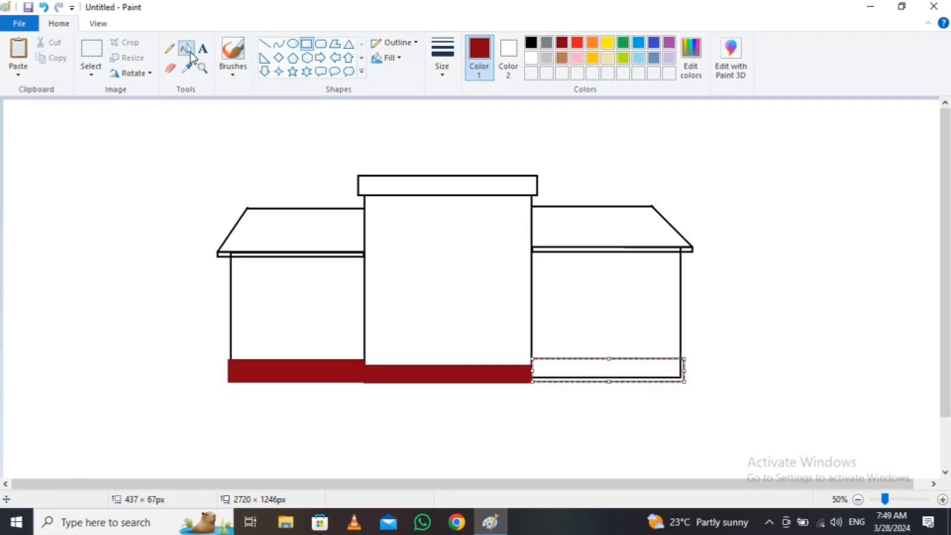
pyautogui.click(599, 374)
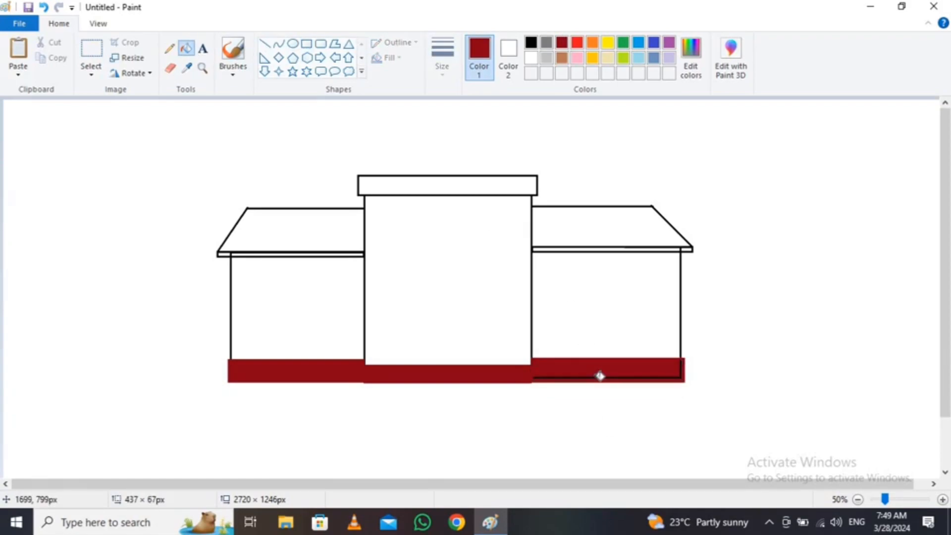
pyautogui.click(265, 44)
pyautogui.moveTo(229, 382)
pyautogui.mouseDown()
pyautogui.moveTo(641, 399)
pyautogui.moveTo(683, 393)
pyautogui.moveTo(684, 383)
pyautogui.moveTo(229, 382)
pyautogui.mouseUp()
pyautogui.click(537, 420)
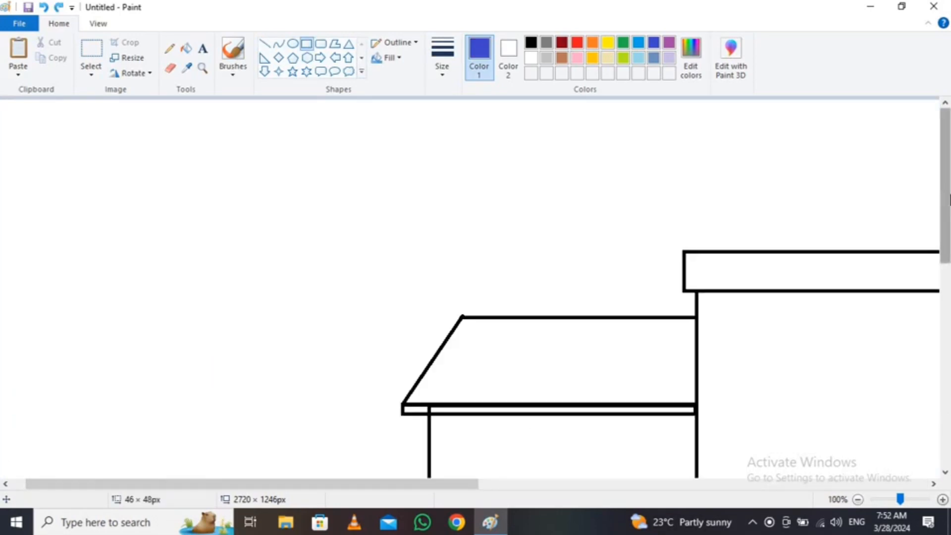
# Draw a window from two nested thin black rectangles, the outer about 98 × 107 px, near the right wing's lower outer corner
pyautogui.scroll(-10, 471, 287)
pyautogui.moveTo(444, 485); pyautogui.dragTo(743, 486)
pyautogui.moveTo(946, 430); pyautogui.dragTo(947, 323)
pyautogui.moveTo(628, 278); pyautogui.dragTo(670, 325)
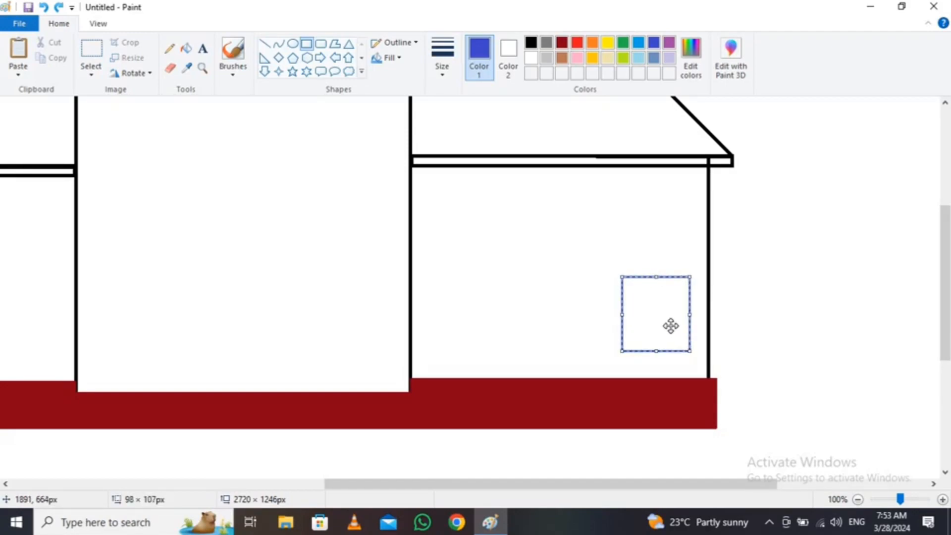
pyautogui.click(530, 44)
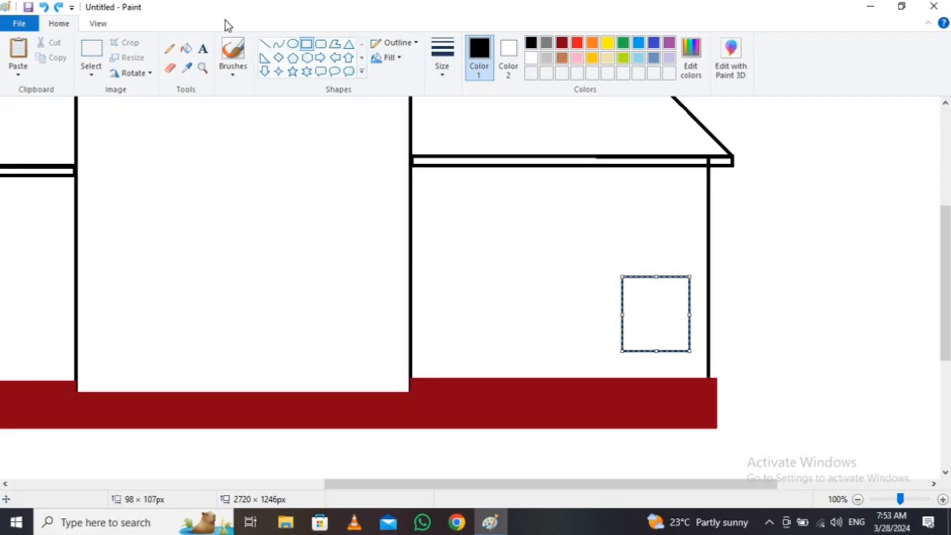
pyautogui.click(451, 69)
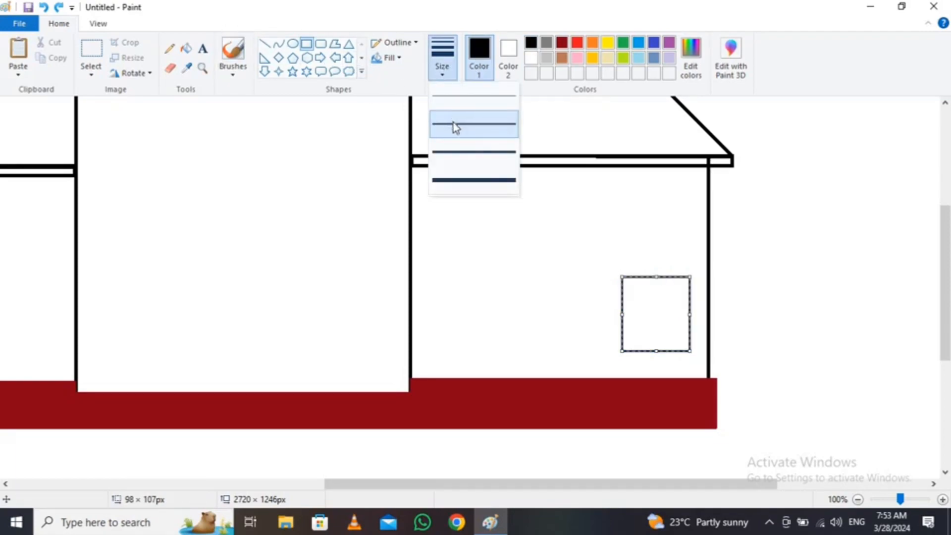
pyautogui.click(719, 272)
pyautogui.moveTo(625, 280); pyautogui.dragTo(686, 348)
pyautogui.moveTo(656, 283); pyautogui.dragTo(658, 281)
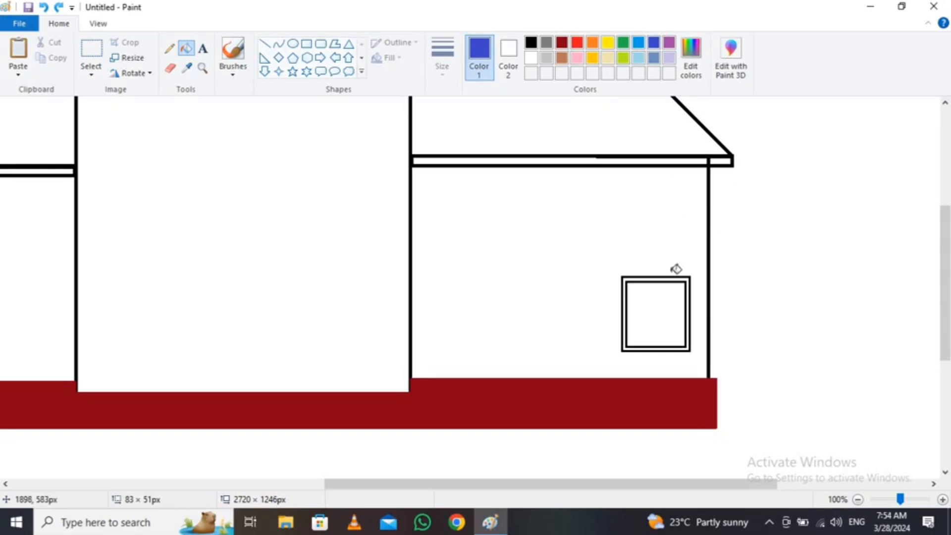
# Split the window pane with a diagonal line and fill the part above it with indigo
pyautogui.click(265, 43)
pyautogui.moveTo(684, 282); pyautogui.dragTo(627, 313)
pyautogui.click(187, 48)
pyautogui.click(656, 291)
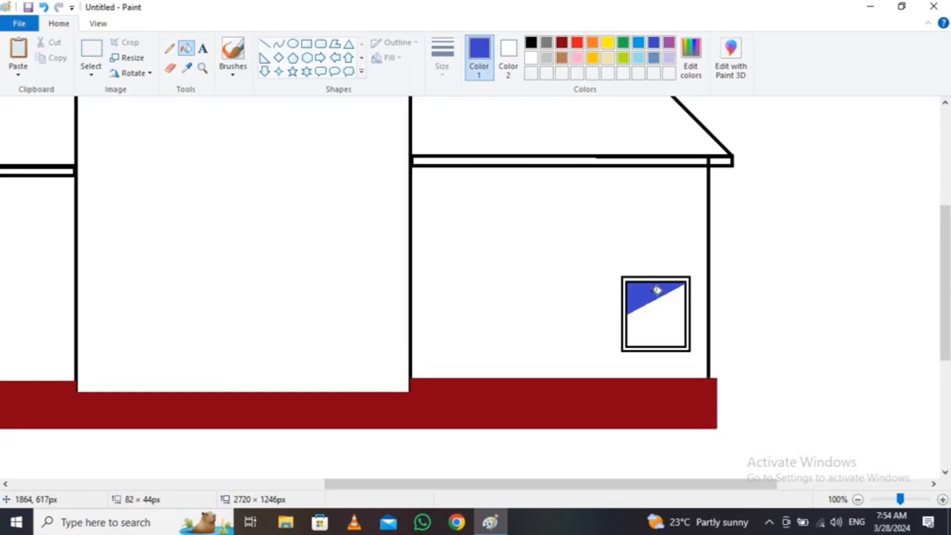
# Try blue-gray and light blue fills in the upper section of the window pane
pyautogui.click(654, 58)
pyautogui.click(653, 297)
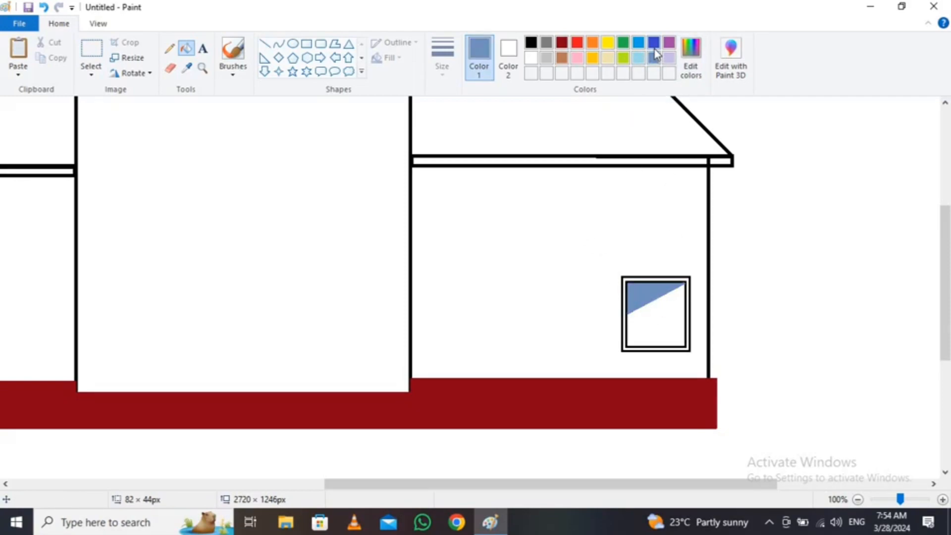
pyautogui.click(638, 57)
pyautogui.click(654, 294)
# Define a custom dark teal color and fill the upper section of the window pane with it
pyautogui.click(691, 60)
pyautogui.moveTo(622, 206); pyautogui.dragTo(622, 257)
pyautogui.click(347, 354)
pyautogui.click(654, 296)
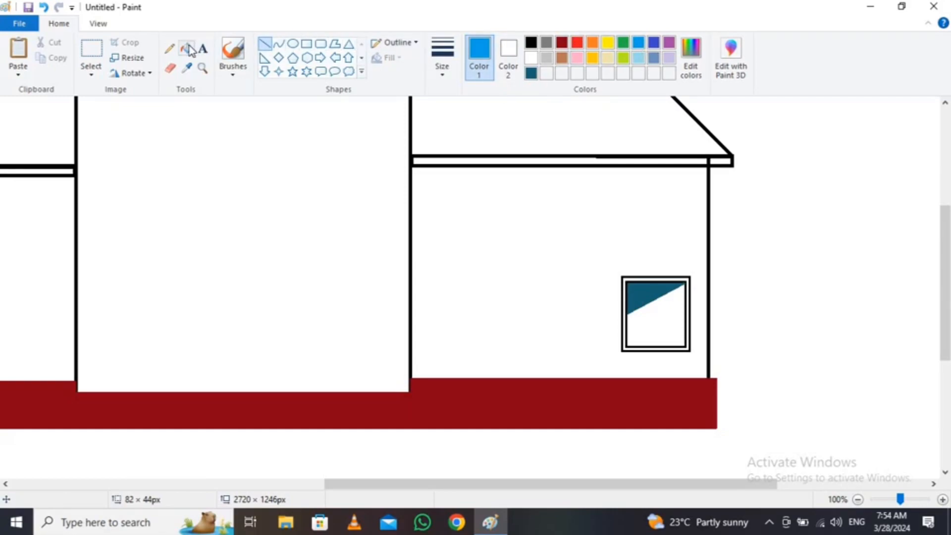
# Define a custom medium-dark blue and fill the lower section of the window pane with it
pyautogui.click(678, 337)
pyautogui.click(695, 73)
pyautogui.click(627, 250)
pyautogui.click(341, 354)
pyautogui.click(678, 324)
# Draw white window bars: a vertical one about 8 × 91 px and a crossbar about 37 × 7 px in the right half
pyautogui.click(530, 57)
pyautogui.click(264, 43)
pyautogui.click(456, 74)
pyautogui.click(457, 130)
pyautogui.click(306, 44)
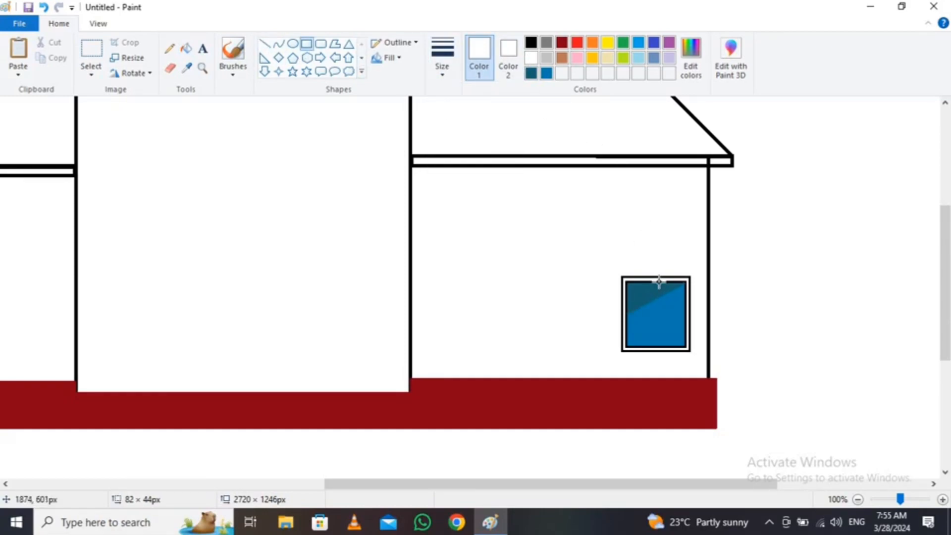
pyautogui.moveTo(651, 286); pyautogui.dragTo(657, 345)
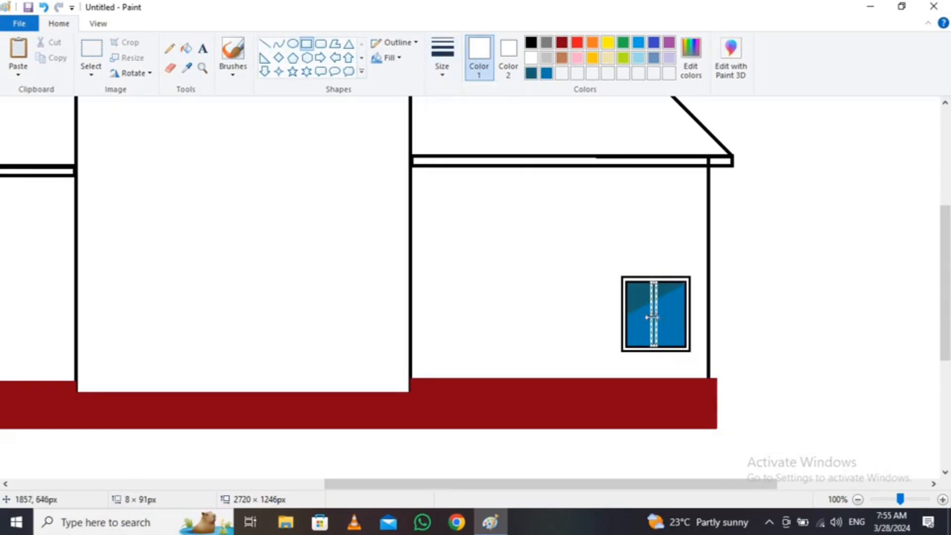
pyautogui.moveTo(658, 310); pyautogui.dragTo(684, 315)
# Fill the window's bars and inner black outline with white, undoing the white fill of the outer outline
pyautogui.click(187, 48)
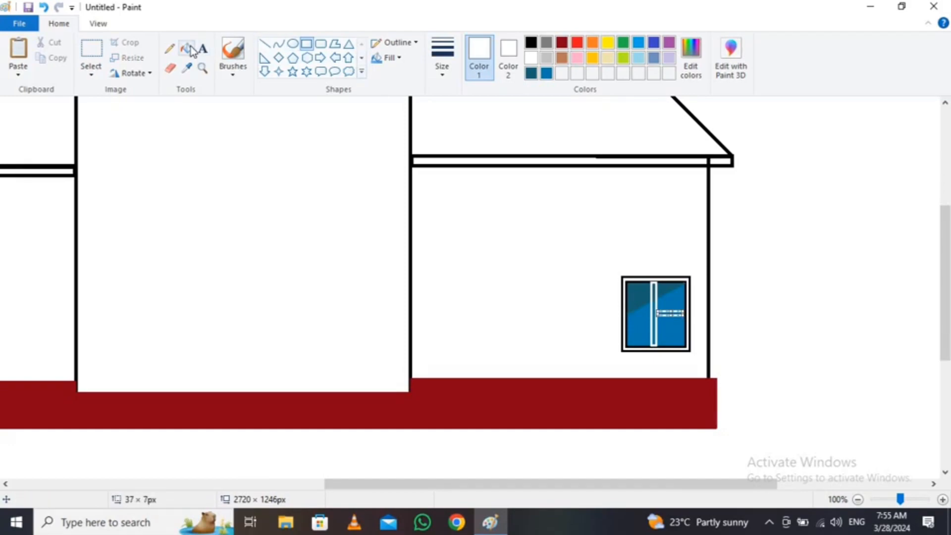
pyautogui.click(689, 293)
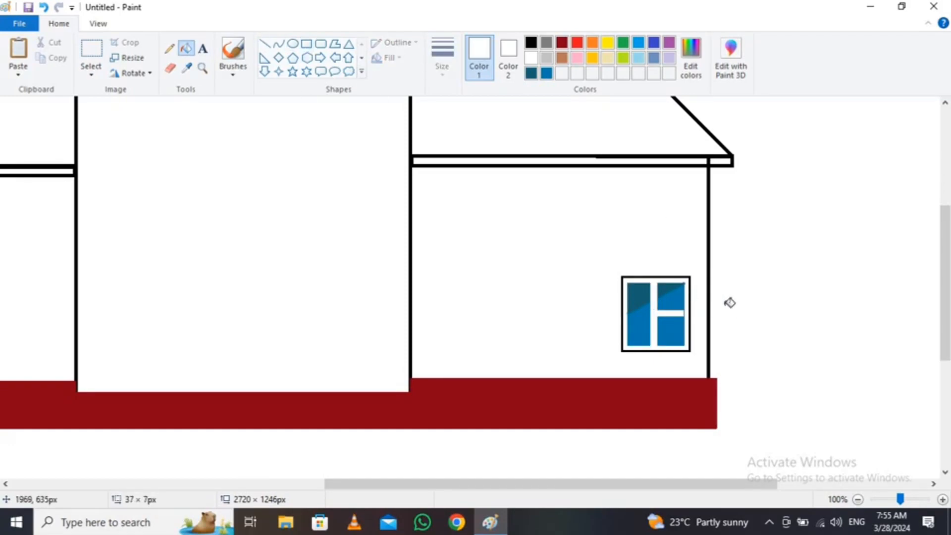
pyautogui.click(690, 288)
pyautogui.hotkey('ctrl', 'z')
# Fill the right wing's wall and the window's outer outline with yellow
pyautogui.click(607, 44)
pyautogui.click(695, 289)
pyautogui.click(689, 287)
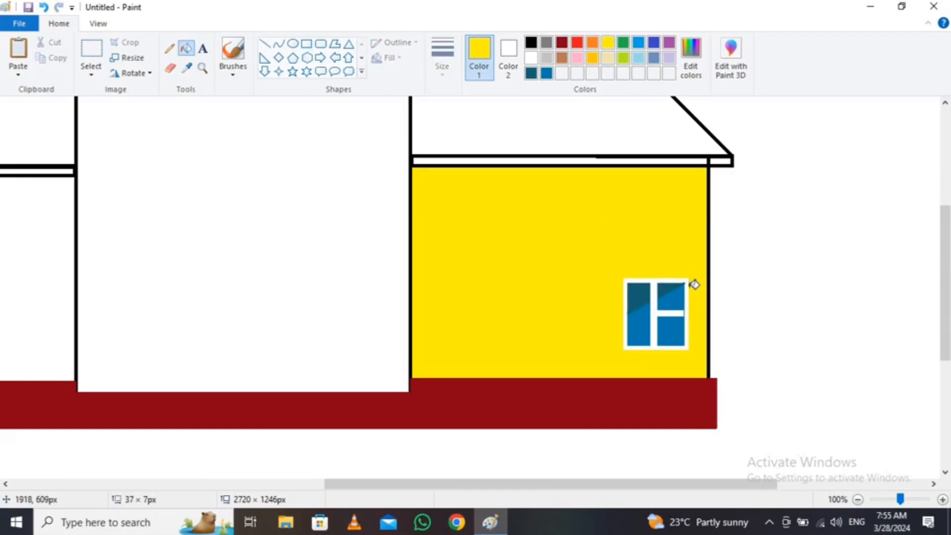
# Thicken the window's crossbar with another white rectangle drawn over it
pyautogui.click(531, 58)
pyautogui.click(306, 44)
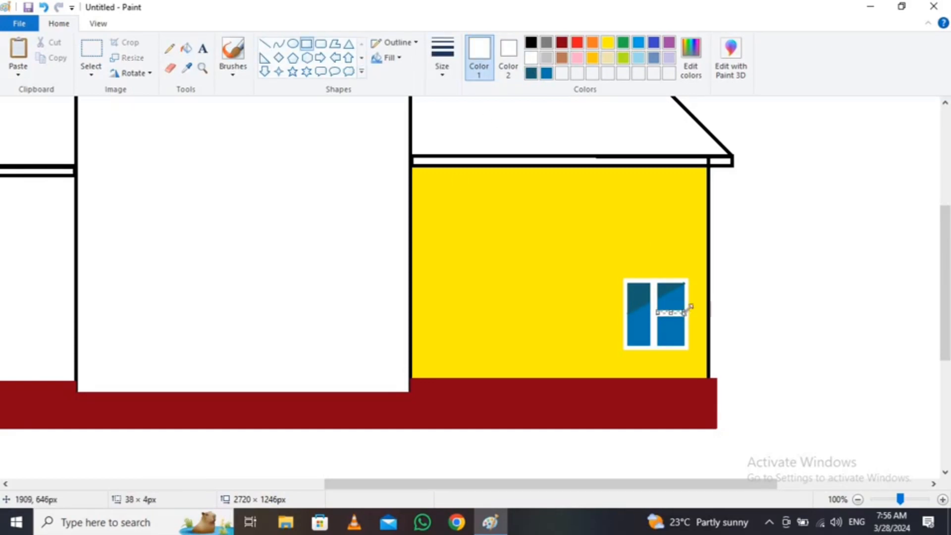
pyautogui.moveTo(657, 311); pyautogui.dragTo(687, 316)
pyautogui.click(756, 305)
pyautogui.moveTo(629, 285); pyautogui.dragTo(628, 297)
pyautogui.moveTo(626, 346); pyautogui.dragTo(626, 346)
pyautogui.click(759, 339)
pyautogui.moveTo(627, 281); pyautogui.dragTo(632, 346)
pyautogui.click(839, 311)
pyautogui.hotkey('ctrl', 'z')
# Draw straight white lines along the left and top inner edges of the window frame
pyautogui.click(265, 44)
pyautogui.moveTo(624, 281); pyautogui.dragTo(625, 348)
pyautogui.click(713, 344)
pyautogui.moveTo(625, 282); pyautogui.dragTo(686, 281)
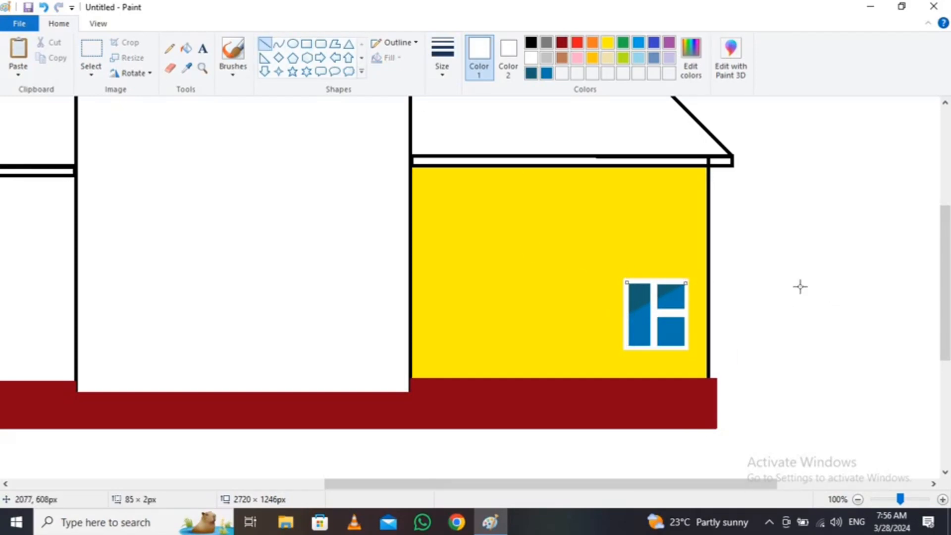
pyautogui.click(800, 288)
# Try a light yellow fill on the right wing's wall
pyautogui.scroll(-2, 805, 290)
pyautogui.scroll(1, 804, 290)
pyautogui.click(607, 57)
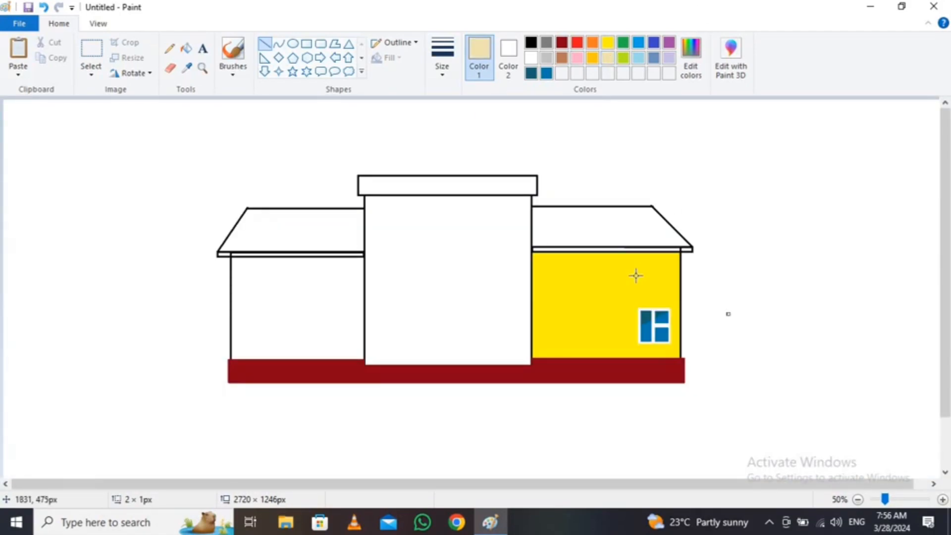
pyautogui.click(186, 49)
pyautogui.click(578, 288)
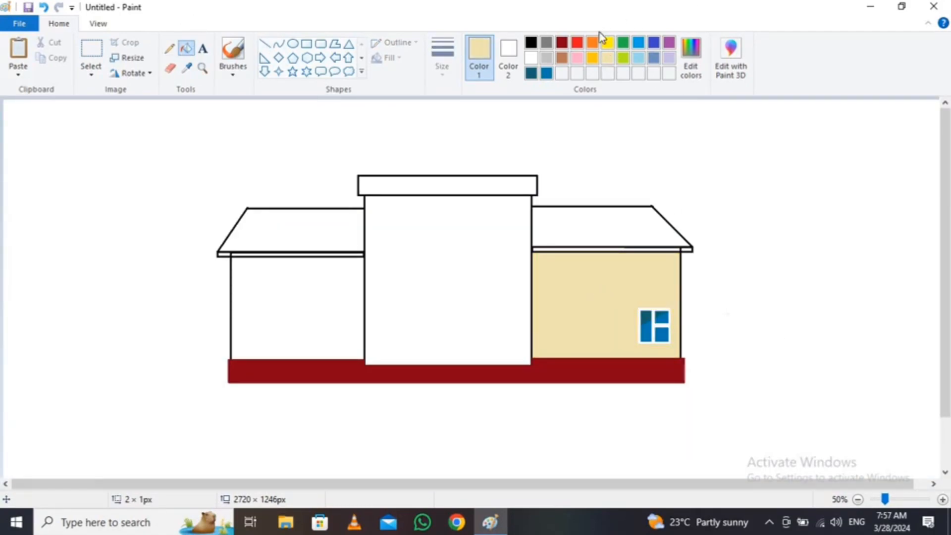
# Fill the walls of both the right and left wings with gold
pyautogui.click(592, 58)
pyautogui.click(599, 274)
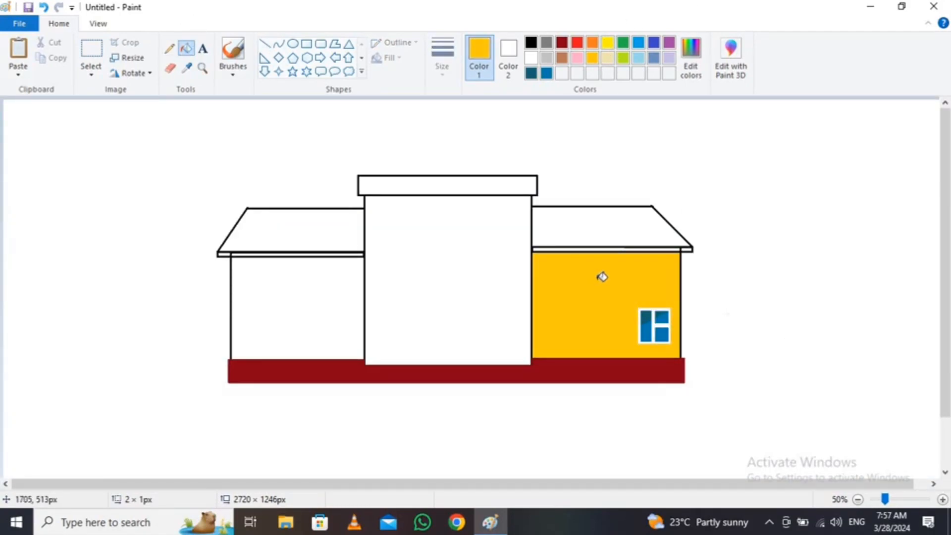
pyautogui.click(345, 299)
# Duplicate the window on the right wing and place the copy directly above it
pyautogui.click(91, 50)
pyautogui.moveTo(642, 327); pyautogui.dragTo(675, 347)
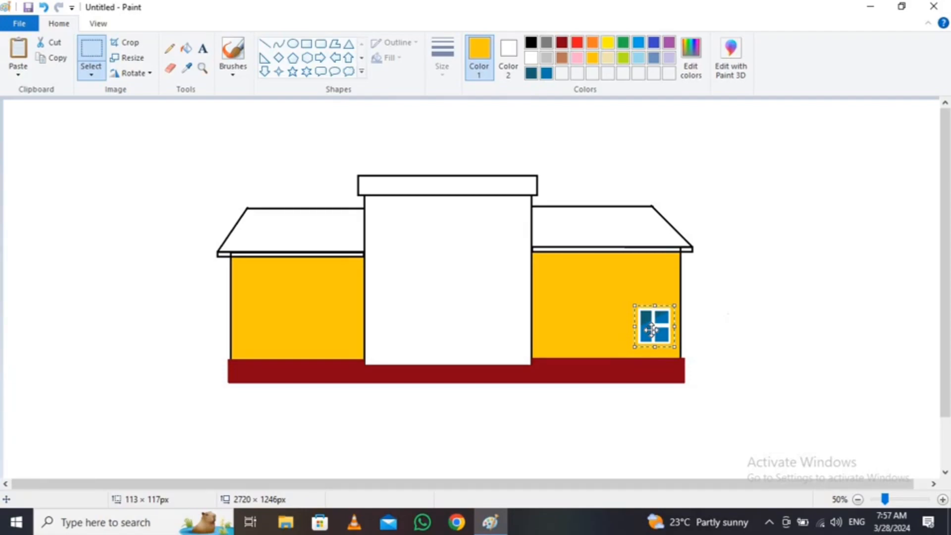
pyautogui.hotkey('ctrl', 'v')
pyautogui.moveTo(21, 119); pyautogui.dragTo(676, 347)
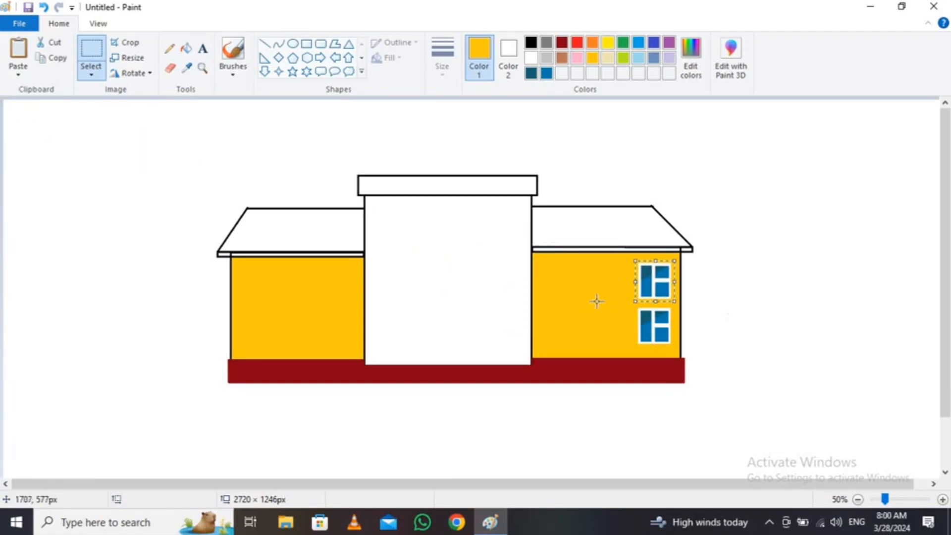
# Copy the stacked window pair and place copies across both wings to give each three columns of windows
pyautogui.hotkey('ctrl', 'c')
pyautogui.hotkey('ctrl', 'v')
pyautogui.moveTo(32, 140); pyautogui.dragTo(335, 298)
pyautogui.hotkey('ctrl', 'v')
pyautogui.hotkey('ctrl', 'v')
pyautogui.moveTo(24, 143); pyautogui.dragTo(569, 306)
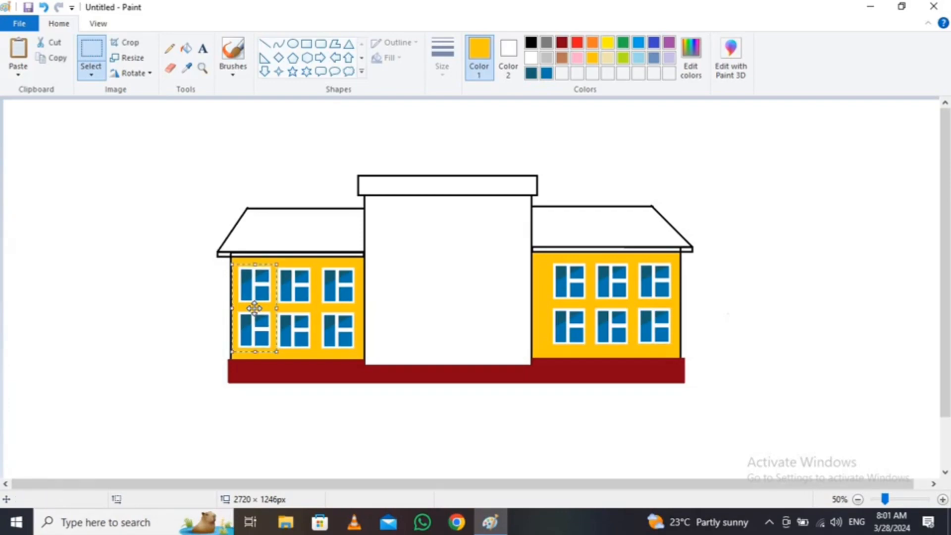
# Undo the middle and outer window columns on the left wing and paste them again with even spacing
pyautogui.hotkey('ctrl', 'z')
pyautogui.hotkey('ctrl', 'z')
pyautogui.hotkey('ctrl', 'v')
pyautogui.moveTo(28, 144); pyautogui.dragTo(299, 311)
pyautogui.hotkey('ctrl', 'v')
pyautogui.moveTo(27, 143); pyautogui.dragTo(255, 305)
pyautogui.click(830, 284)
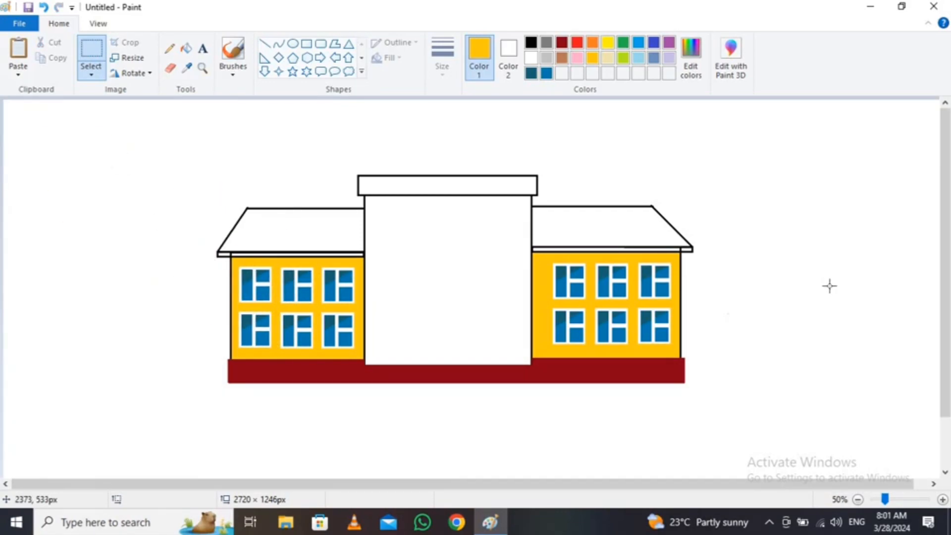
pyautogui.hotkey('ctrl', 'v')
pyautogui.moveTo(24, 121); pyautogui.dragTo(497, 320)
pyautogui.hotkey('ctrl', 'z')
# Cut an upper step recess into the base below the central block with a white-filled rectangle about 295 × 25 px
pyautogui.click(307, 44)
pyautogui.click(561, 42)
pyautogui.click(531, 57)
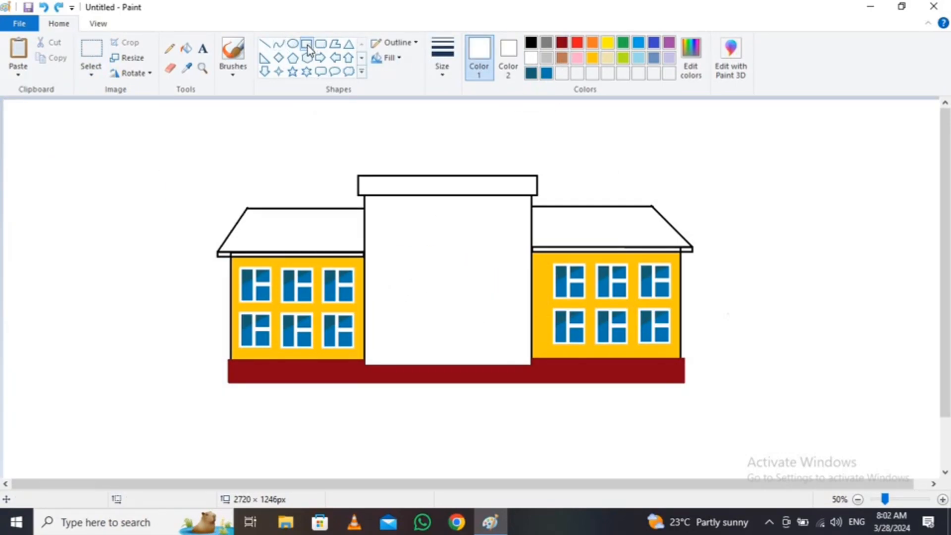
pyautogui.moveTo(391, 365); pyautogui.dragTo(494, 371)
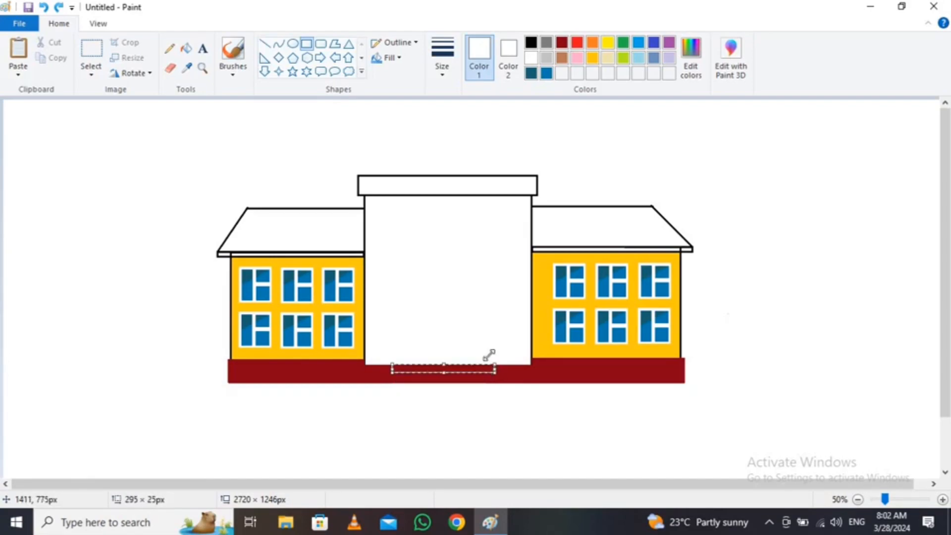
pyautogui.click(186, 48)
pyautogui.click(457, 369)
# Cut a wider recess below the first with a white-filled rectangle about 385 × 29 px
pyautogui.click(307, 45)
pyautogui.moveTo(378, 374); pyautogui.dragTo(513, 383)
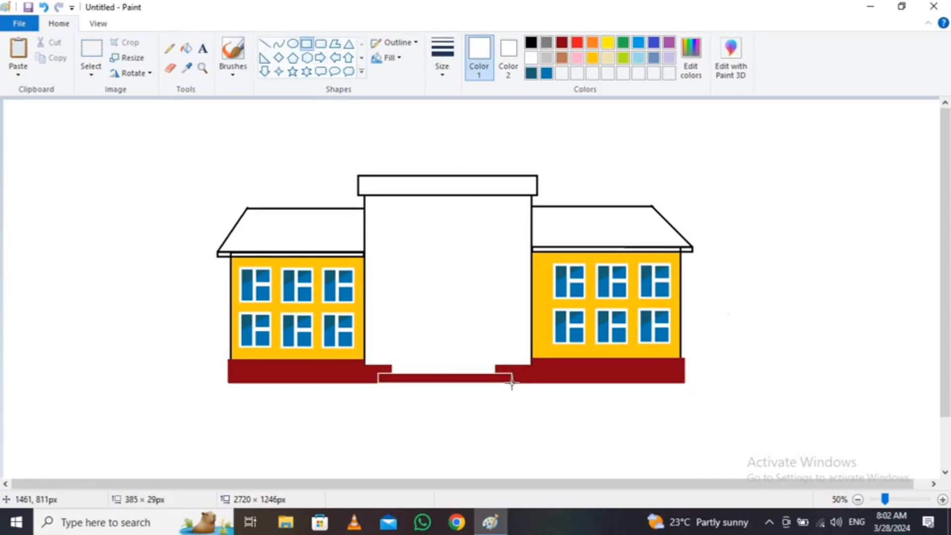
pyautogui.click(187, 48)
pyautogui.click(458, 379)
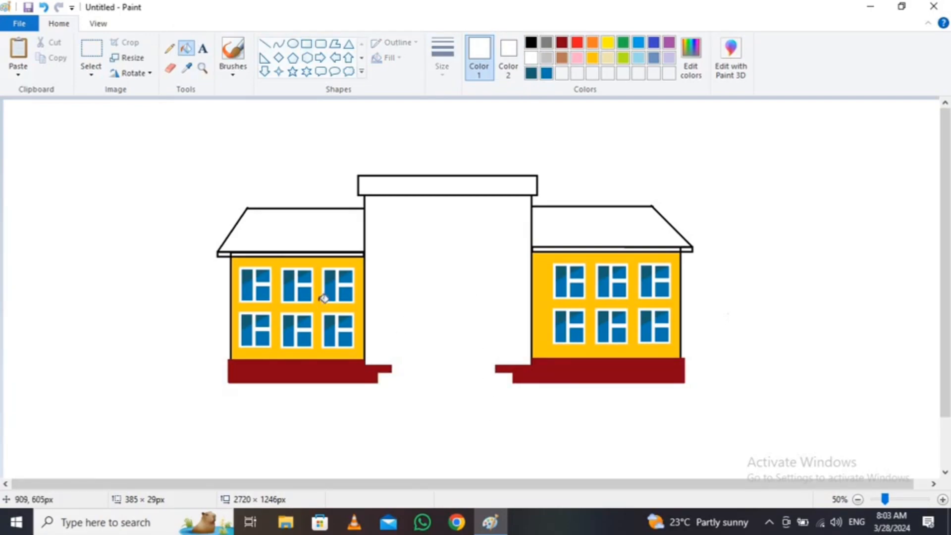
# Draw two nested dark red rectangles in the lower middle of the central block as the door frame
pyautogui.click(307, 44)
pyautogui.click(562, 42)
pyautogui.moveTo(403, 278); pyautogui.dragTo(490, 374)
pyautogui.click(422, 243)
pyautogui.moveTo(406, 281); pyautogui.dragTo(487, 371)
pyautogui.moveTo(408, 328); pyautogui.dragTo(408, 329)
pyautogui.click(497, 432)
# Erase the bottom edges of both door frame rectangles so the frame is open at the base
pyautogui.click(170, 68)
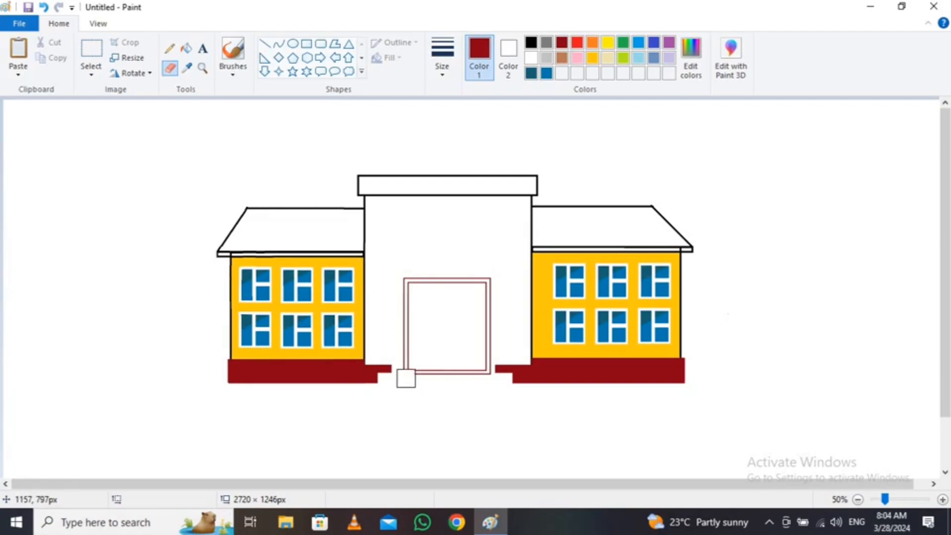
pyautogui.click(407, 374)
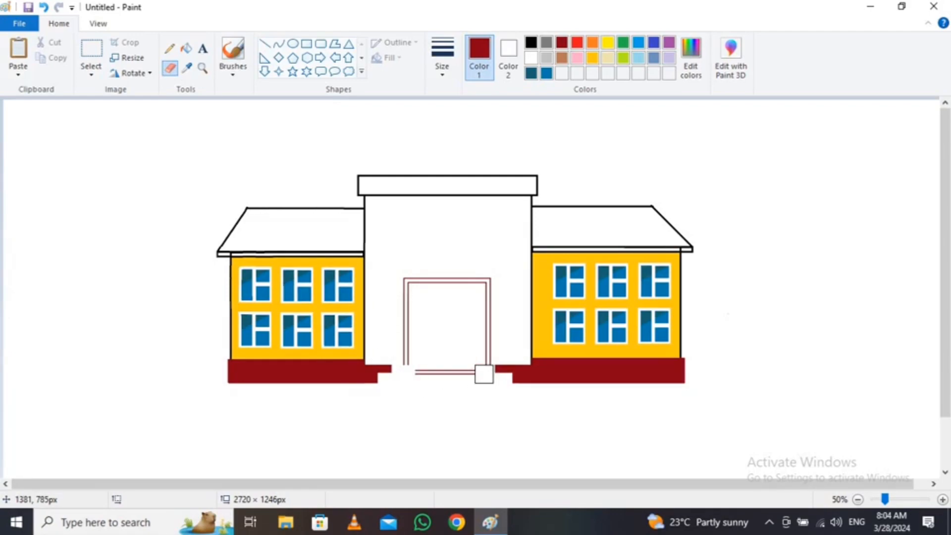
pyautogui.moveTo(482, 375); pyautogui.dragTo(416, 377)
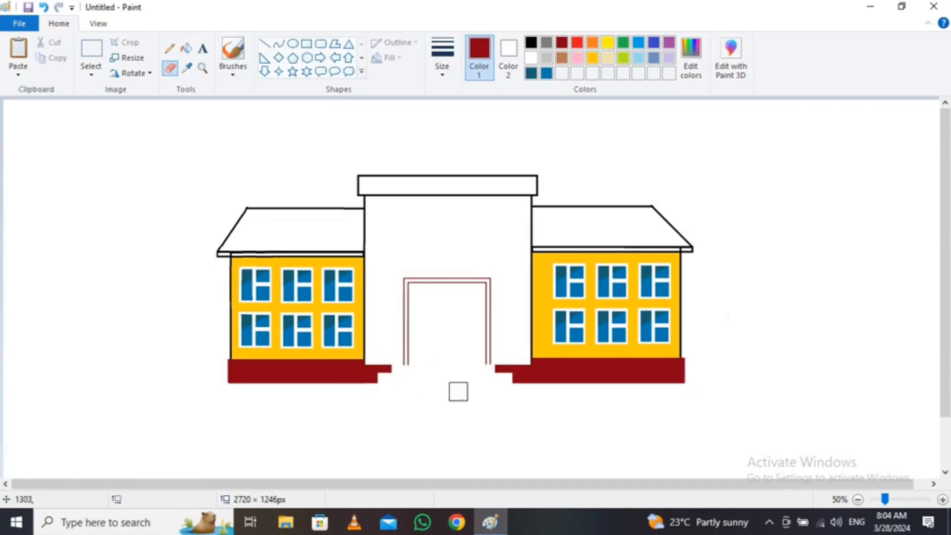
# Mix a light grey custom color starting from white
pyautogui.click(531, 58)
pyautogui.click(691, 59)
pyautogui.moveTo(625, 163); pyautogui.dragTo(623, 174)
pyautogui.click(347, 353)
pyautogui.click(186, 48)
pyautogui.click(433, 368)
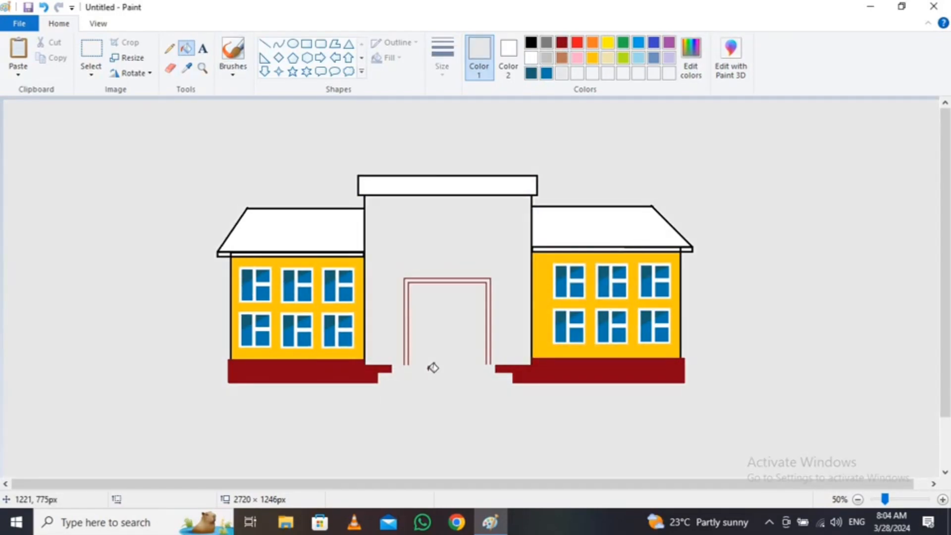
pyautogui.hotkey('ctrl', 'z')
# Draw a rectangle in the upper step recess below the door and fill it with light grey
pyautogui.click(307, 44)
pyautogui.moveTo(391, 366); pyautogui.dragTo(495, 375)
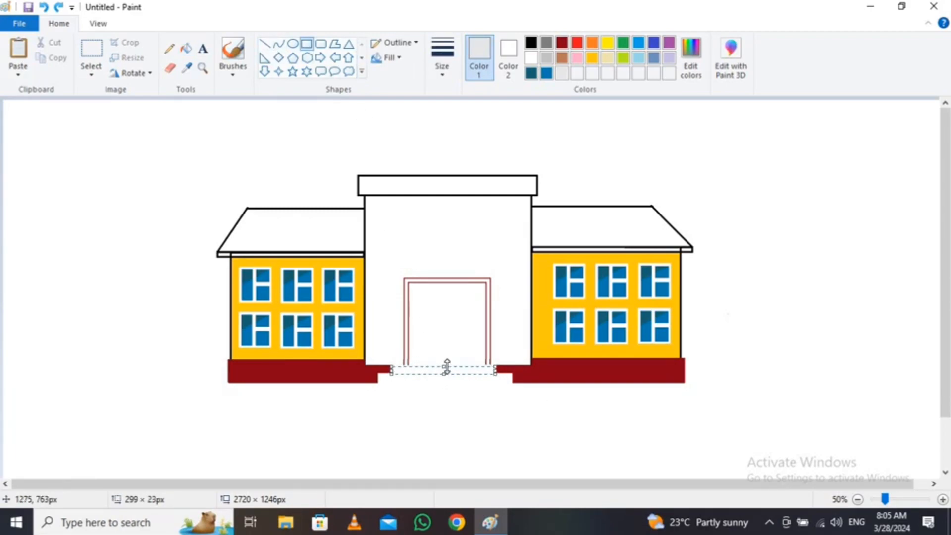
pyautogui.moveTo(446, 371); pyautogui.dragTo(444, 365)
pyautogui.click(185, 48)
pyautogui.click(466, 370)
pyautogui.click(307, 43)
pyautogui.moveTo(378, 373); pyautogui.dragTo(513, 386)
pyautogui.moveTo(447, 383); pyautogui.dragTo(445, 375)
pyautogui.click(186, 49)
pyautogui.click(410, 374)
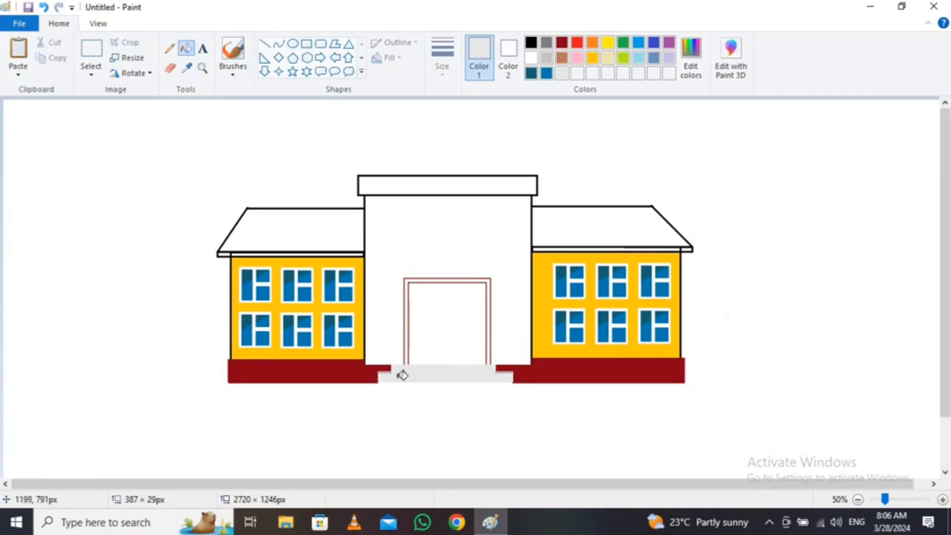
pyautogui.hotkey('ctrl', 'z')
pyautogui.hotkey('ctrl', 'z')
pyautogui.click(494, 378)
pyautogui.hotkey('ctrl', 'z')
# Draw the lower step as a rectangle about 388 × 29 px in the wider recess and fill it light grey
pyautogui.click(307, 44)
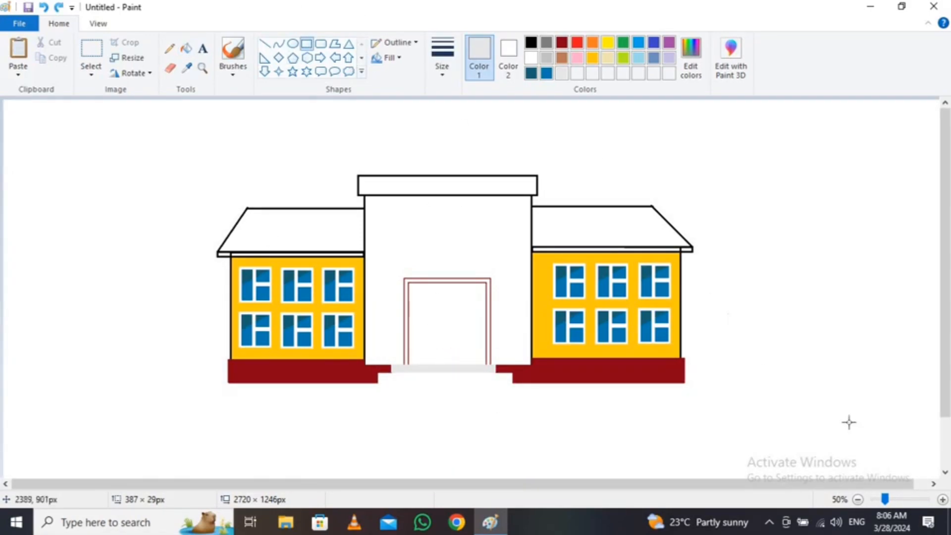
pyautogui.click(942, 500)
pyautogui.moveTo(945, 223); pyautogui.dragTo(945, 415)
pyautogui.click(525, 484)
pyautogui.moveTo(402, 175)
pyautogui.mouseDown()
pyautogui.moveTo(603, 218)
pyautogui.moveTo(673, 186)
pyautogui.mouseUp()
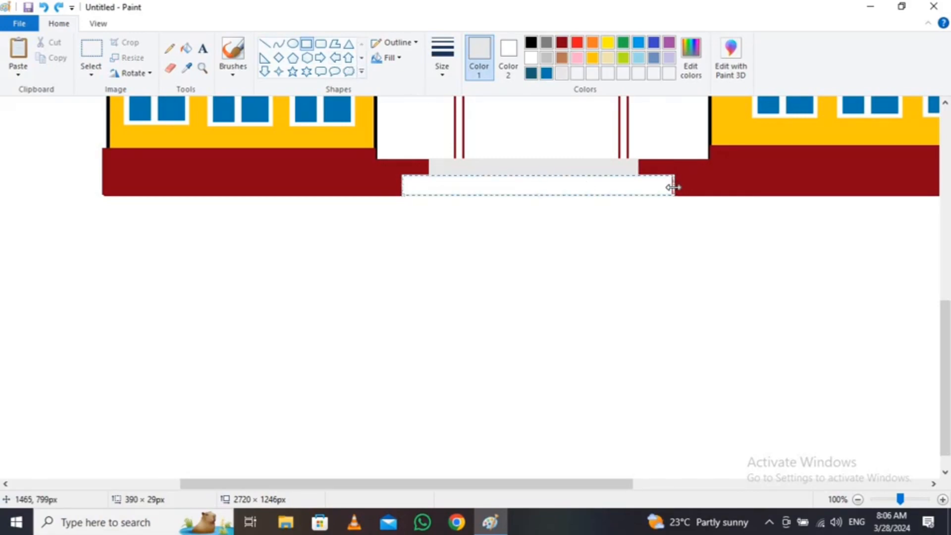
pyautogui.click(187, 48)
pyautogui.click(527, 184)
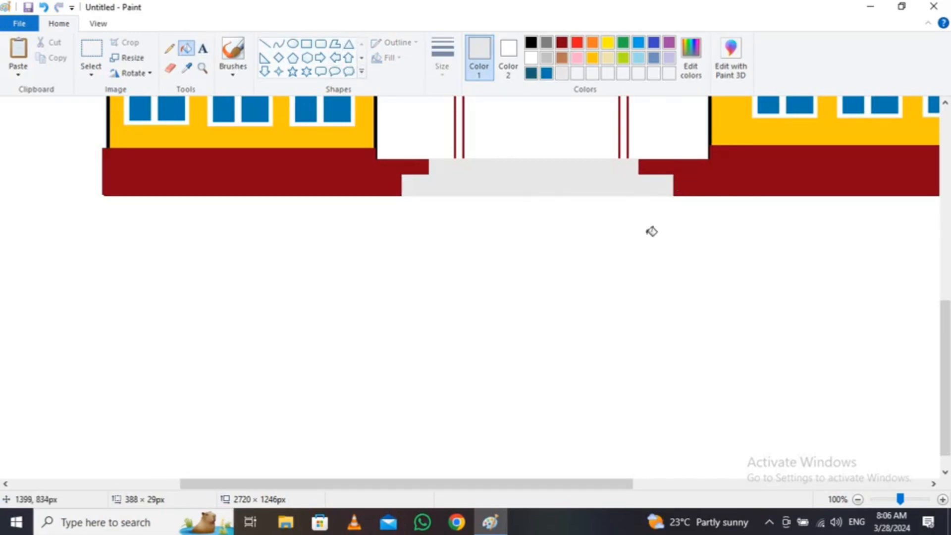
# Fill the band between the two door frame outlines with dark red
pyautogui.click(857, 500)
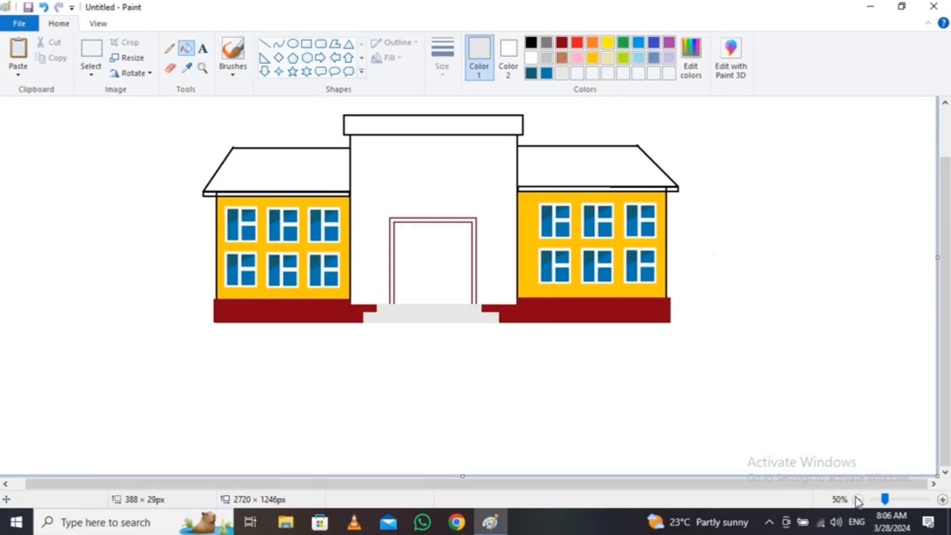
pyautogui.scroll(2, 947, 426)
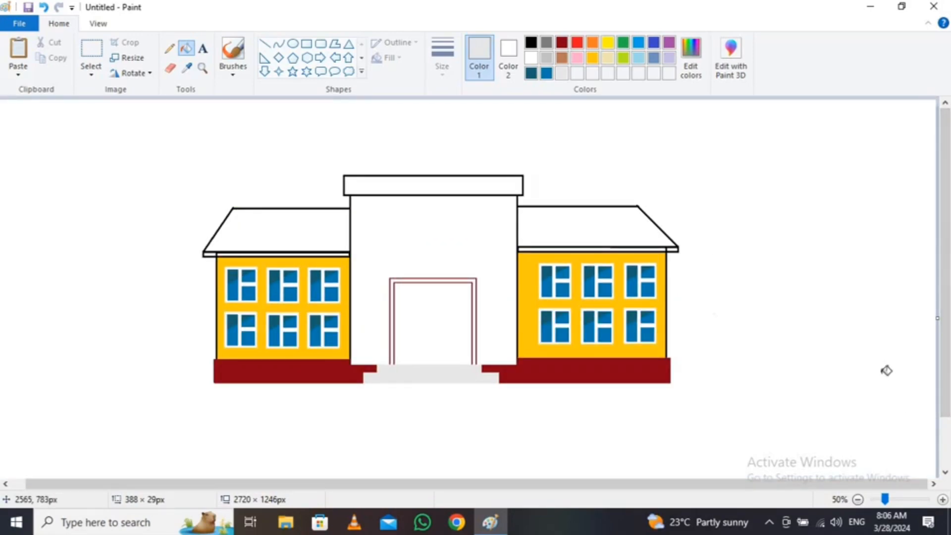
pyautogui.click(562, 42)
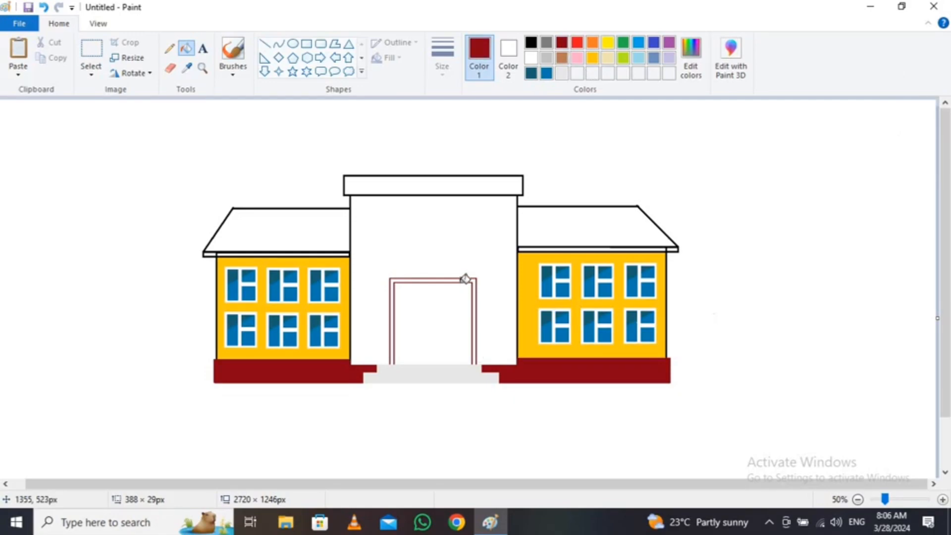
pyautogui.click(466, 277)
# Draw two dark red door leaves side by side inside the frame, each with a smaller rectangle inset for its pane
pyautogui.click(307, 43)
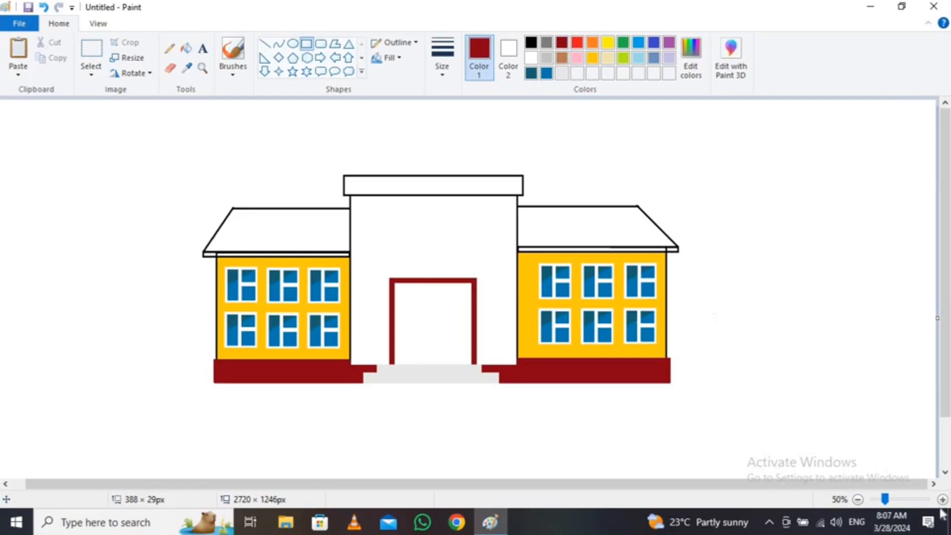
pyautogui.click(943, 499)
pyautogui.moveTo(402, 185)
pyautogui.mouseDown()
pyautogui.moveTo(482, 280)
pyautogui.moveTo(471, 344)
pyautogui.mouseUp()
pyautogui.moveTo(473, 184); pyautogui.dragTo(553, 344)
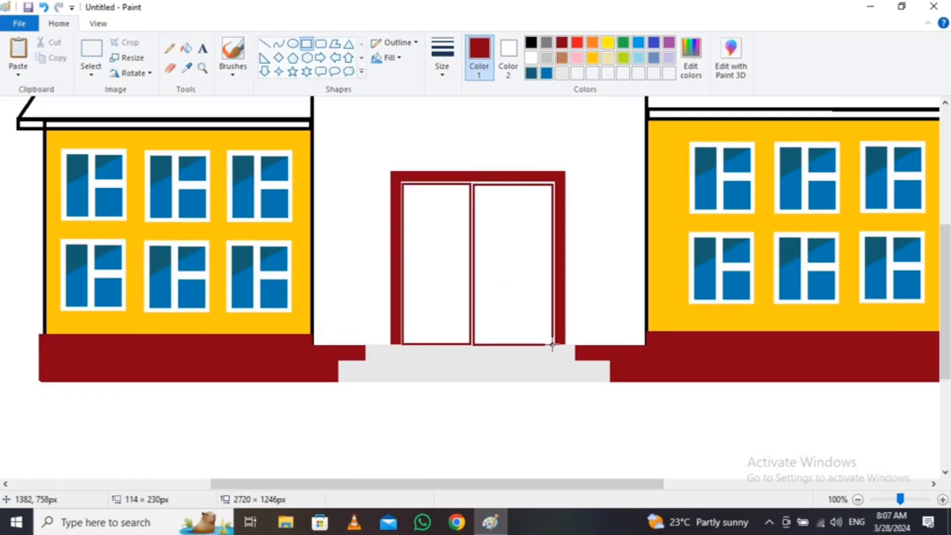
pyautogui.moveTo(406, 188); pyautogui.dragTo(466, 341)
pyautogui.moveTo(478, 189); pyautogui.dragTo(548, 340)
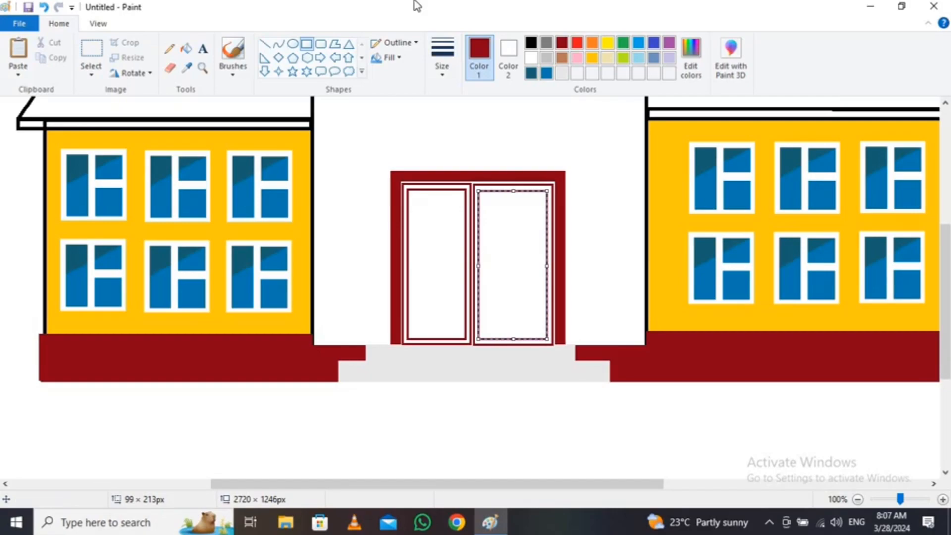
# Draw two short, thick vertical dark red handles, one on each door leaf near the center gap
pyautogui.click(669, 42)
pyautogui.click(265, 44)
pyautogui.click(443, 57)
pyautogui.click(465, 134)
pyautogui.moveTo(487, 248)
pyautogui.mouseDown()
pyautogui.moveTo(487, 274)
pyautogui.moveTo(459, 274)
pyautogui.mouseUp()
pyautogui.hotkey('ctrl', 'z')
pyautogui.click(582, 233)
pyautogui.click(505, 151)
pyautogui.click(442, 57)
pyautogui.click(461, 149)
pyautogui.click(653, 43)
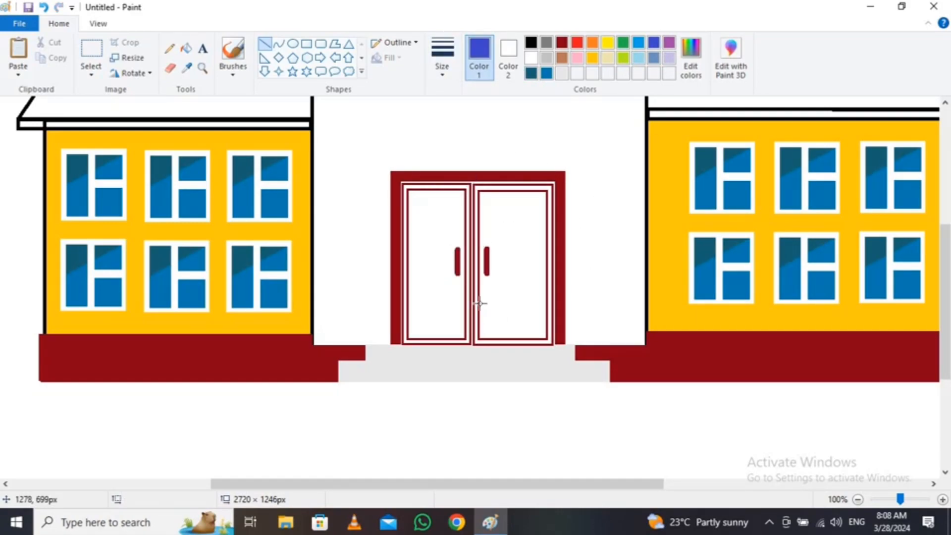
pyautogui.moveTo(480, 303); pyautogui.dragTo(546, 263)
pyautogui.click(186, 49)
pyautogui.click(522, 303)
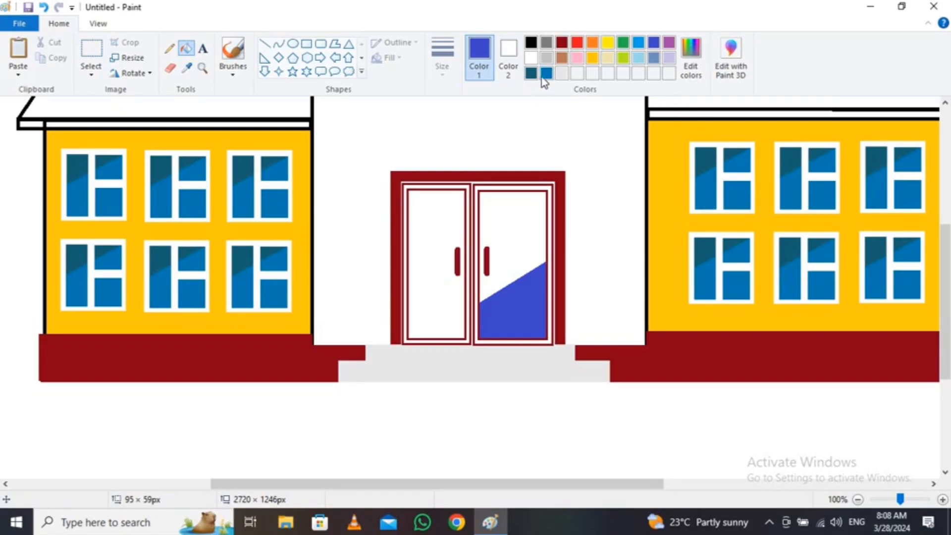
# Fill the panes of both door leaves entirely with dark teal
pyautogui.click(531, 230)
pyautogui.click(438, 230)
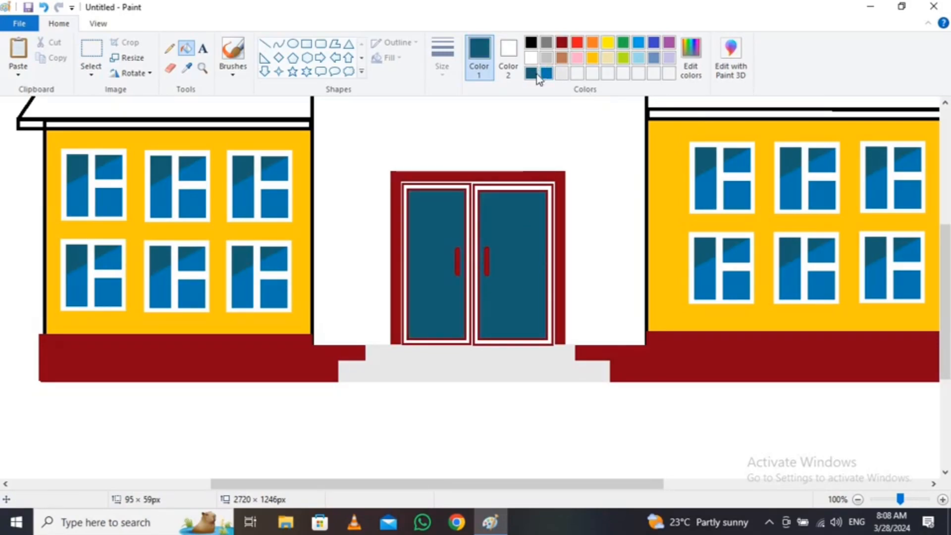
pyautogui.click(690, 58)
pyautogui.moveTo(625, 257); pyautogui.dragTo(624, 239)
pyautogui.click(346, 354)
pyautogui.click(265, 43)
pyautogui.moveTo(480, 318); pyautogui.dragTo(547, 280)
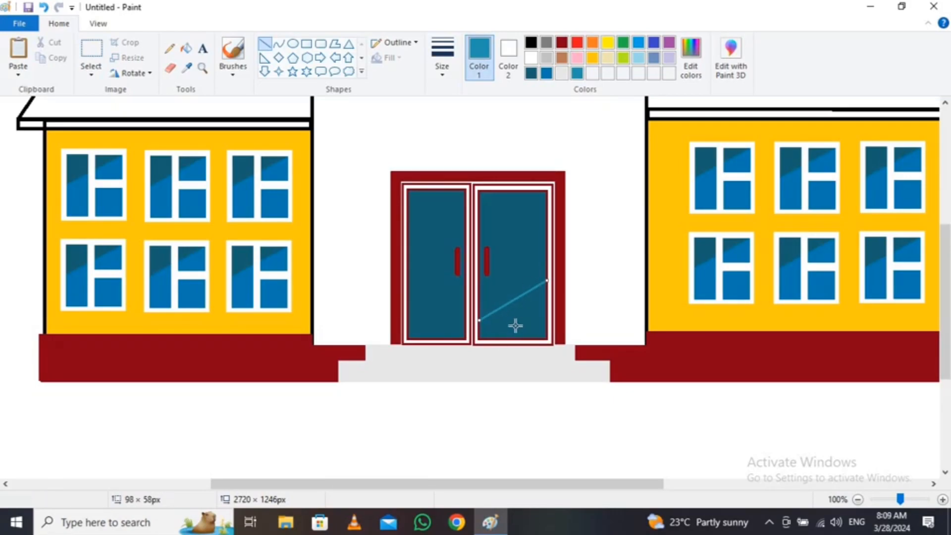
pyautogui.moveTo(480, 325); pyautogui.dragTo(546, 287)
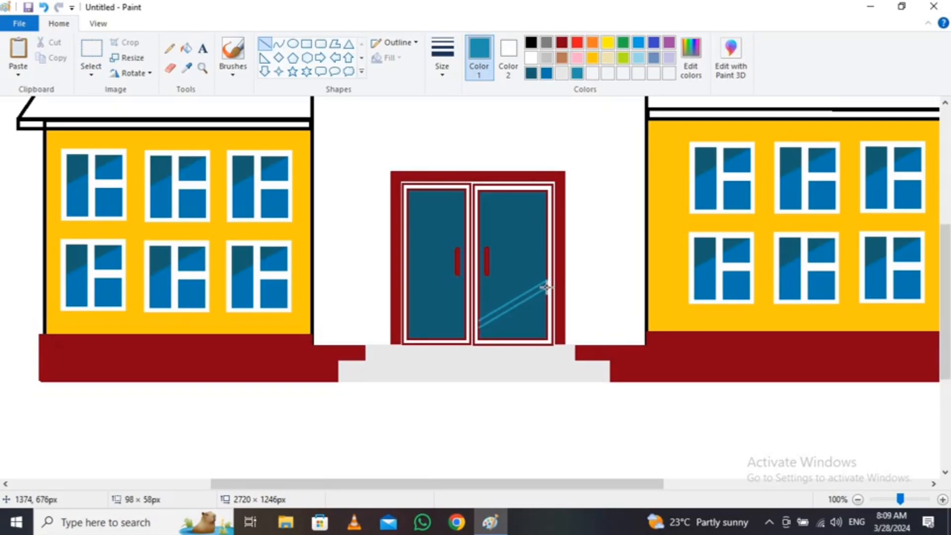
pyautogui.click(186, 48)
pyautogui.hotkey('ctrl', 'z')
pyautogui.hotkey('ctrl', 'z')
# Recolor the outlines and handles of both door leaves black
pyautogui.click(858, 500)
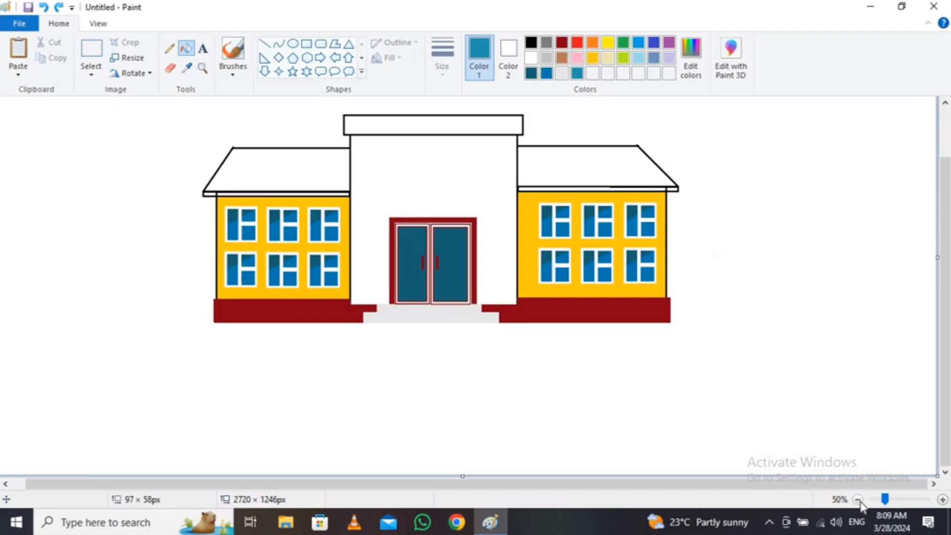
pyautogui.click(942, 499)
pyautogui.scroll(-2, 857, 306)
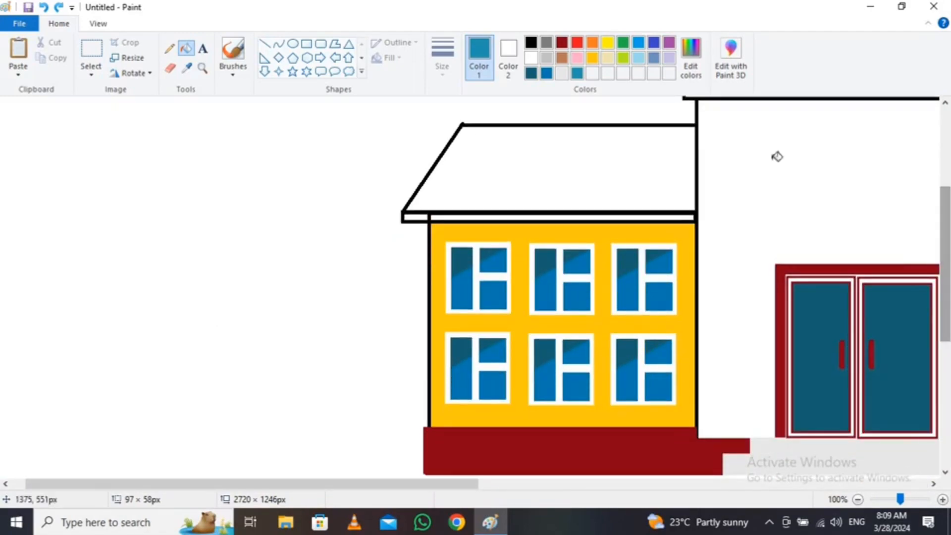
pyautogui.moveTo(477, 486); pyautogui.dragTo(600, 508)
pyautogui.click(531, 43)
pyautogui.click(682, 293)
pyautogui.click(600, 276)
pyautogui.click(596, 290)
pyautogui.click(679, 296)
# Fill the borders around the panes of both door leaves with dark red
pyautogui.click(562, 43)
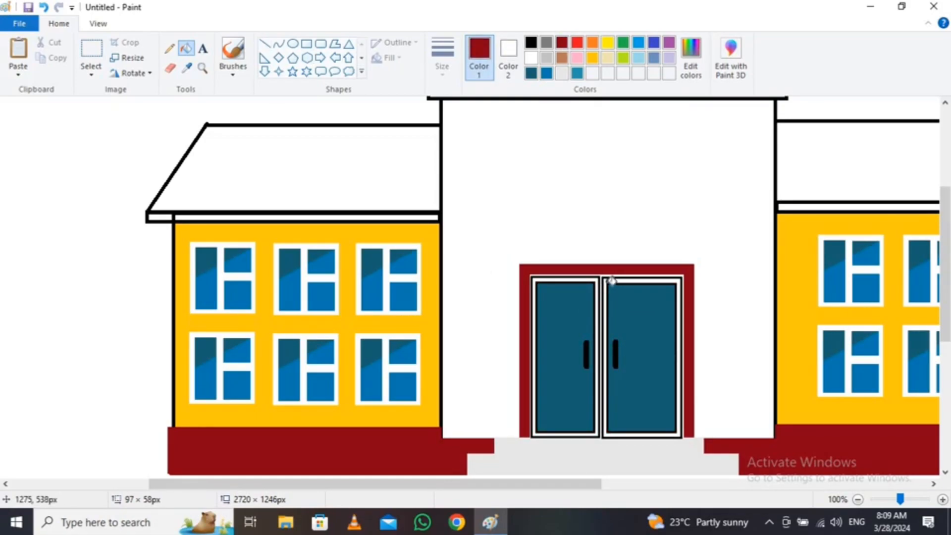
pyautogui.click(608, 280)
pyautogui.click(596, 279)
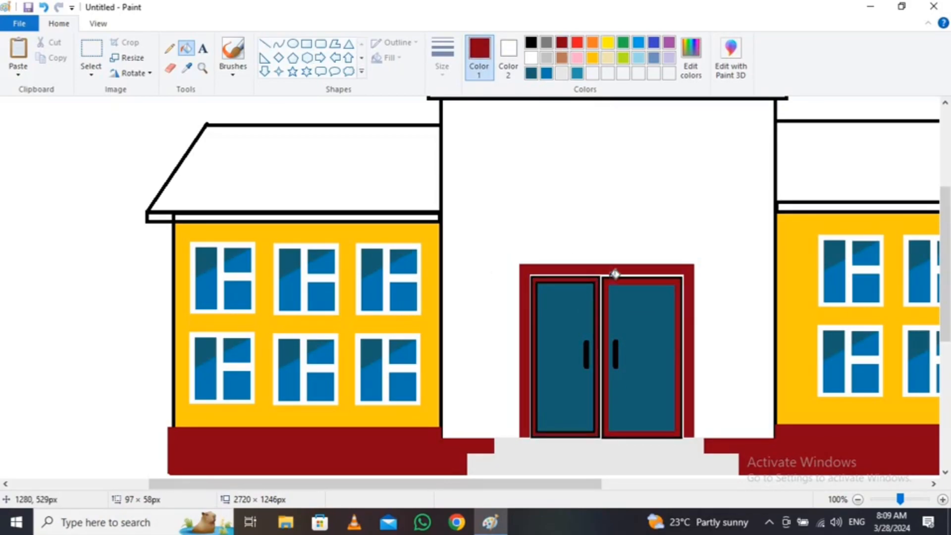
# Fill the thin white gap between the door frame and the door leaves with bright red
pyautogui.click(580, 44)
pyautogui.click(685, 293)
pyautogui.hotkey('ctrl', 'z')
pyautogui.click(683, 276)
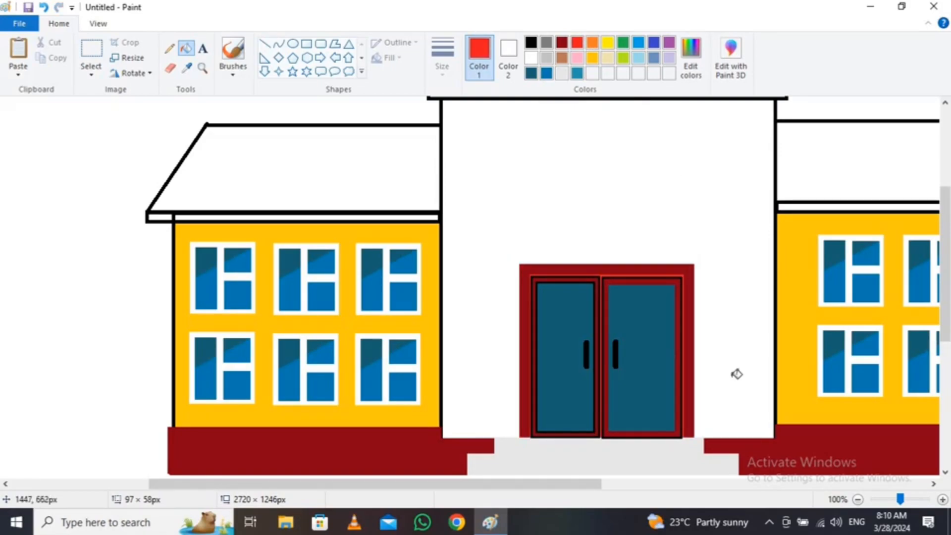
# Copy a window from the right wing and place it on the central block, low on the door's right side
pyautogui.click(858, 499)
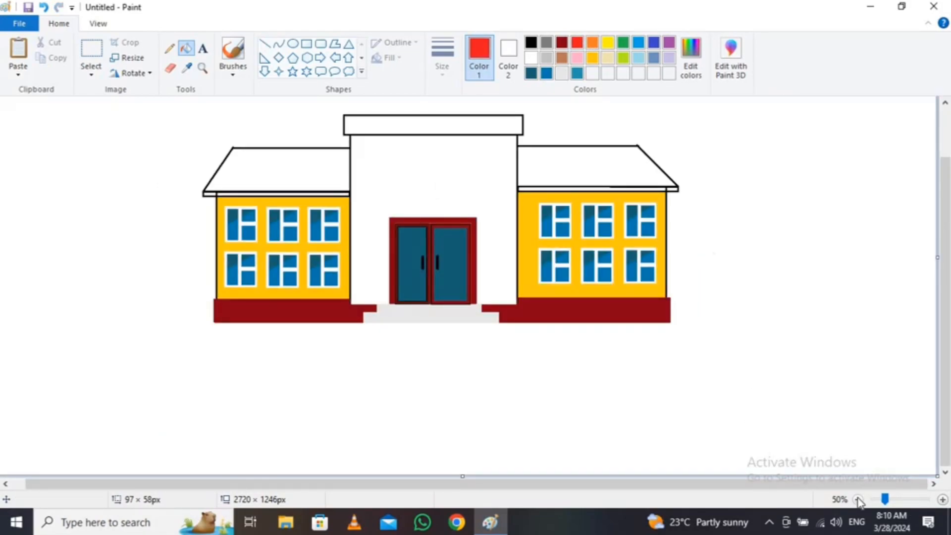
pyautogui.click(87, 51)
pyautogui.scroll(2, 830, 258)
pyautogui.moveTo(534, 263); pyautogui.dragTo(571, 300)
pyautogui.hotkey('ctrl', 'c')
pyautogui.hotkey('ctrl', 'v')
pyautogui.moveTo(6, 119); pyautogui.dragTo(498, 331)
# Paste three more window copies beside the door: lower left, upper left and upper right
pyautogui.hotkey('ctrl', 'v')
pyautogui.moveTo(11, 112); pyautogui.dragTo(372, 333)
pyautogui.hotkey('ctrl', 'v')
pyautogui.moveTo(11, 112); pyautogui.dragTo(371, 281)
pyautogui.hotkey('ctrl', 'v')
pyautogui.moveTo(11, 112); pyautogui.dragTo(497, 281)
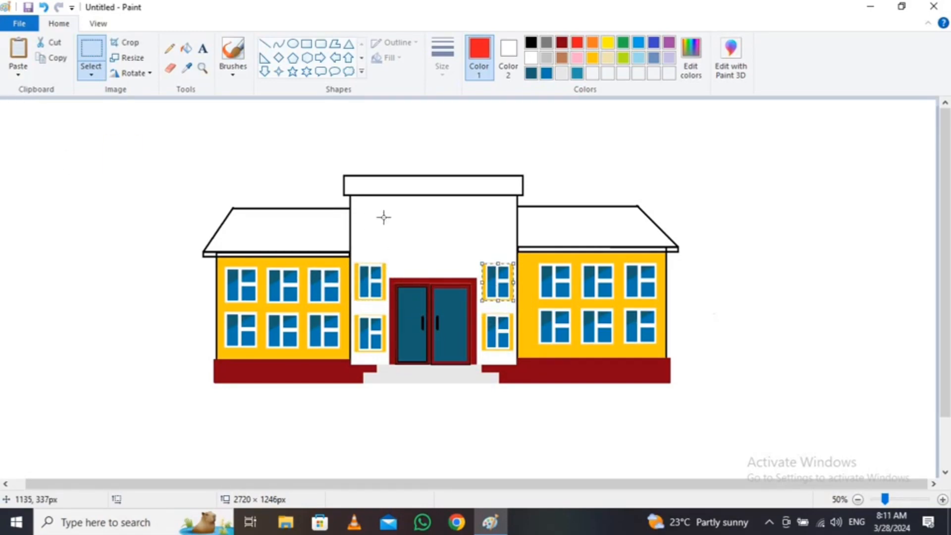
# Paste a window copy, widen it and place it at the upper left of the central block
pyautogui.hotkey('ctrl', 'v')
pyautogui.moveTo(36, 140); pyautogui.dragTo(73, 134)
pyautogui.moveTo(50, 132); pyautogui.dragTo(382, 220)
pyautogui.moveTo(404, 243); pyautogui.dragTo(400, 239)
# Copy the widened window and place two copies in the same row, at the central block's upper right and middle
pyautogui.hotkey('ctrl', 'c')
pyautogui.hotkey('ctrl', 'v')
pyautogui.moveTo(18, 121); pyautogui.dragTo(484, 223)
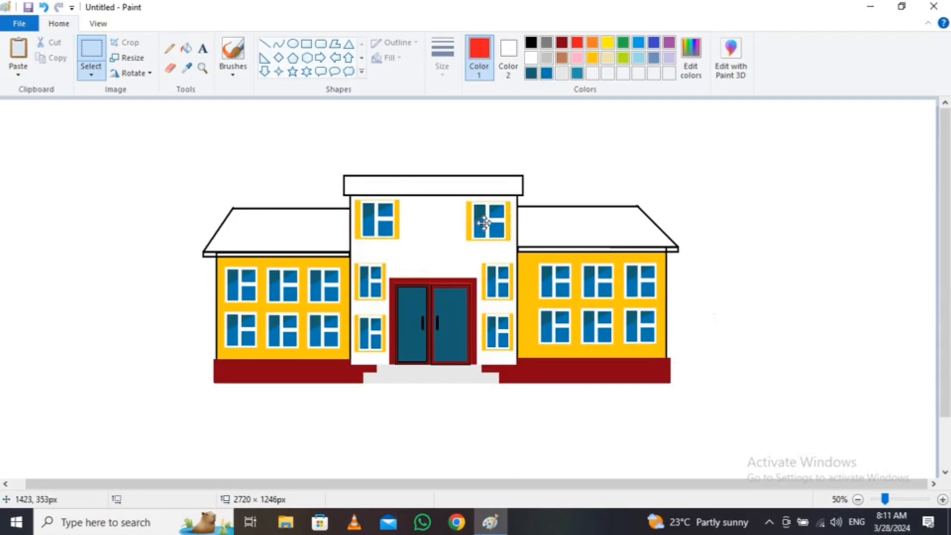
pyautogui.hotkey('ctrl', 'v')
pyautogui.moveTo(40, 123); pyautogui.dragTo(449, 225)
pyautogui.click(640, 165)
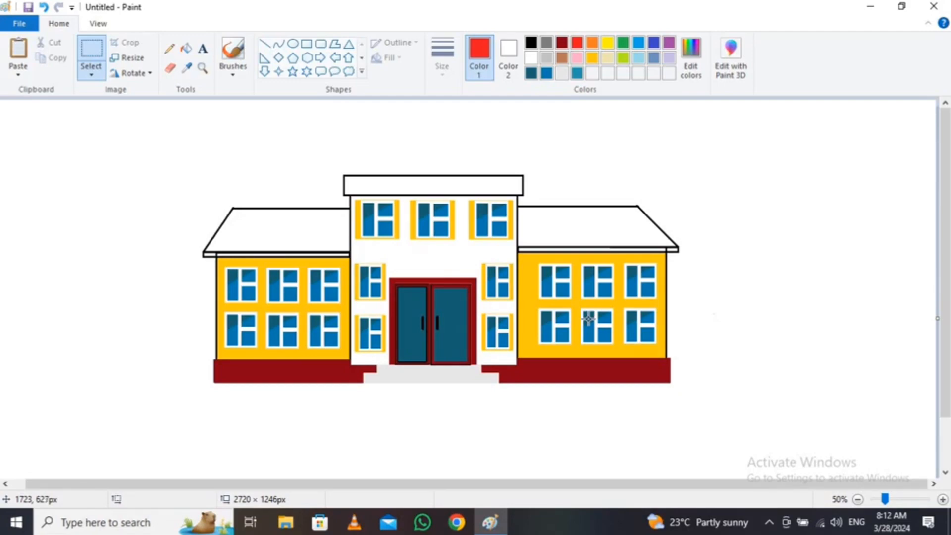
# Fill the central block's roof band and both wing roofs with bright red
pyautogui.click(186, 48)
pyautogui.click(441, 183)
pyautogui.click(277, 230)
pyautogui.click(626, 231)
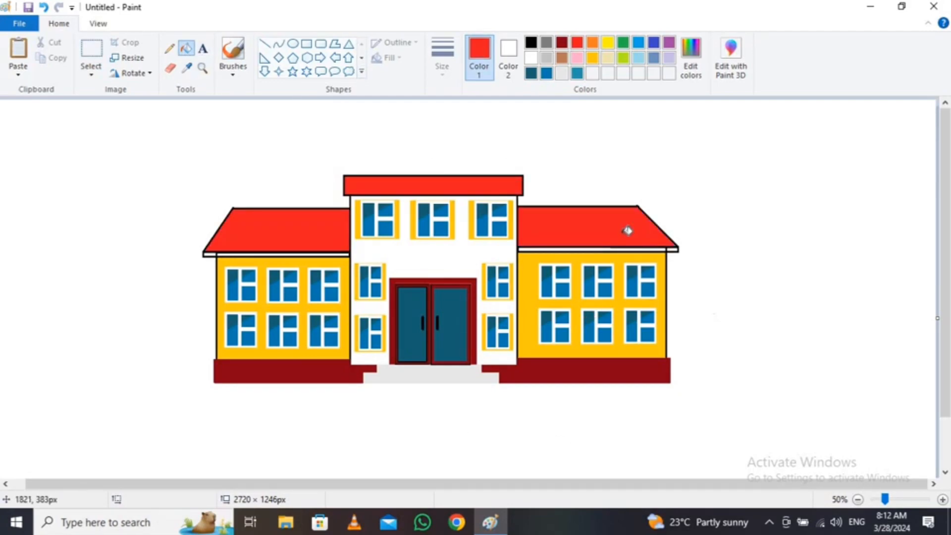
# Mix a custom grey (RGB 159, 159, 159) and fill the strips under both wing roofs and the entrance steps with it
pyautogui.click(565, 73)
pyautogui.click(692, 58)
pyautogui.click(621, 212)
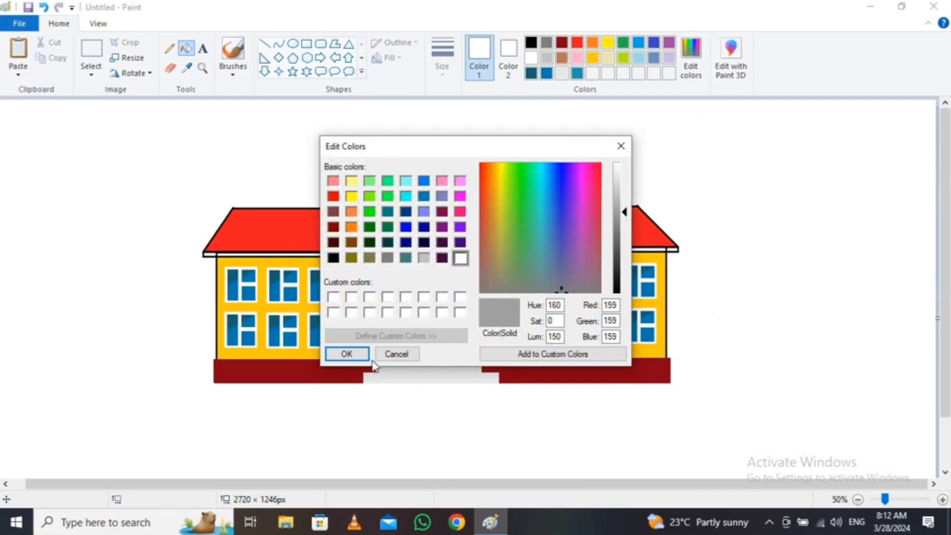
pyautogui.click(346, 354)
pyautogui.click(313, 254)
pyautogui.click(585, 249)
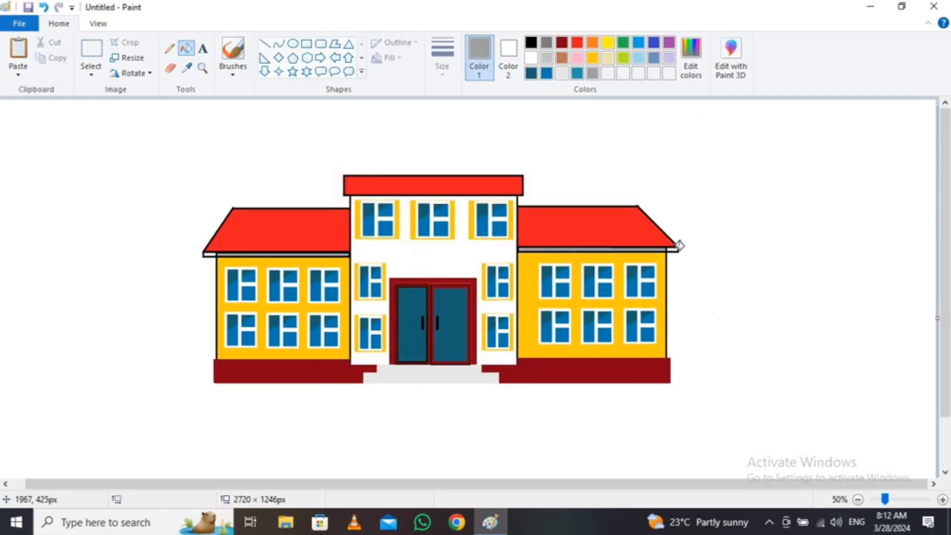
pyautogui.click(424, 369)
pyautogui.click(264, 44)
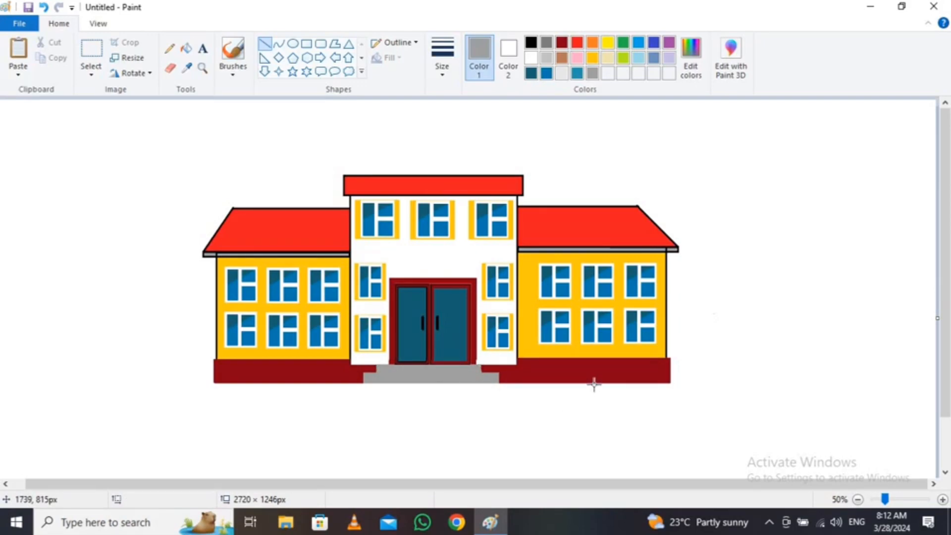
# Try yellow on the central block's wall and settle on gold as its fill color
pyautogui.click(186, 48)
pyautogui.click(608, 43)
pyautogui.click(433, 250)
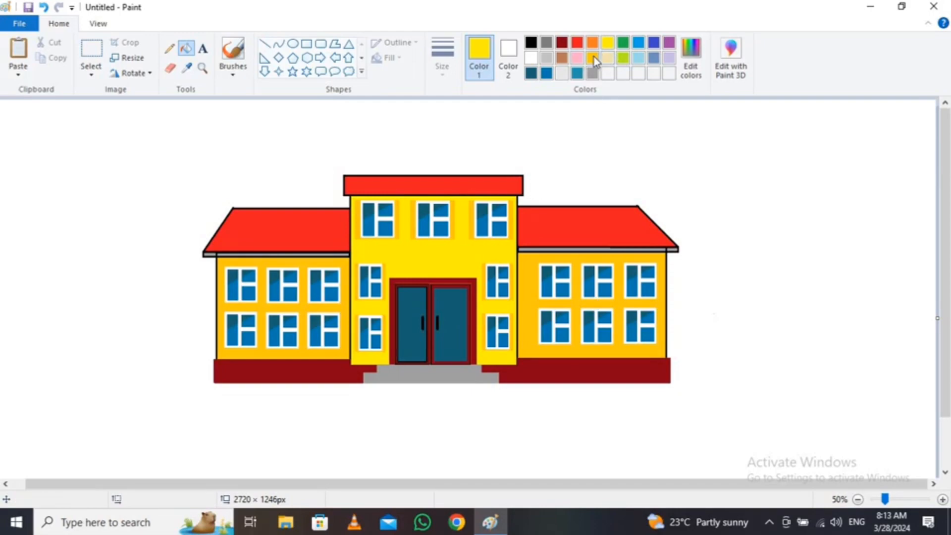
pyautogui.click(593, 57)
pyautogui.click(480, 238)
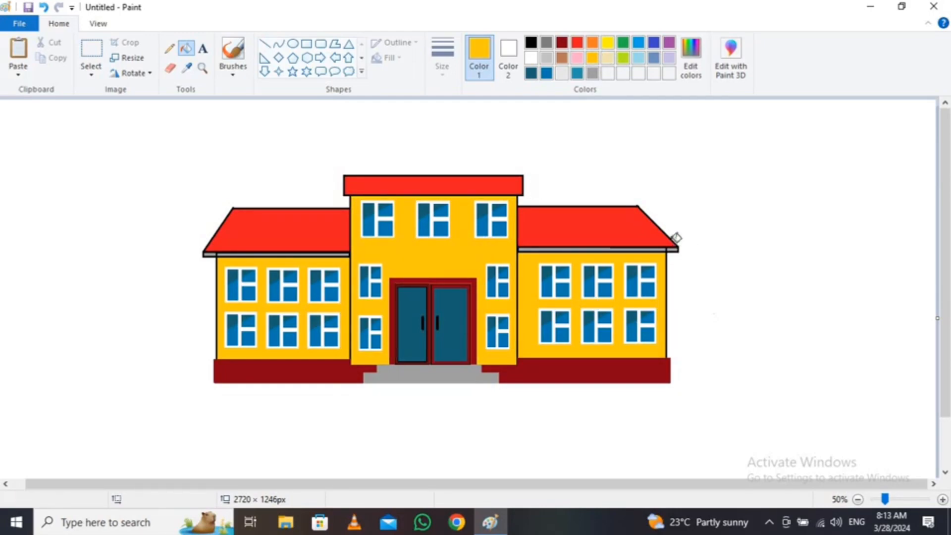
# Draw two nested yellow rectangles above the central roof band for a sign board, the inner one about 421 × 58 px
pyautogui.click(306, 43)
pyautogui.click(531, 43)
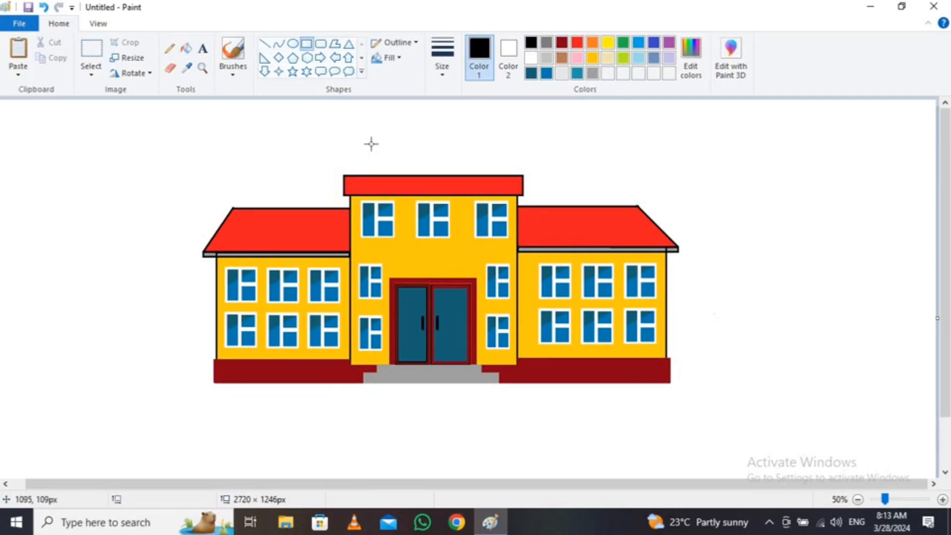
pyautogui.click(608, 43)
pyautogui.moveTo(361, 144); pyautogui.dragTo(511, 177)
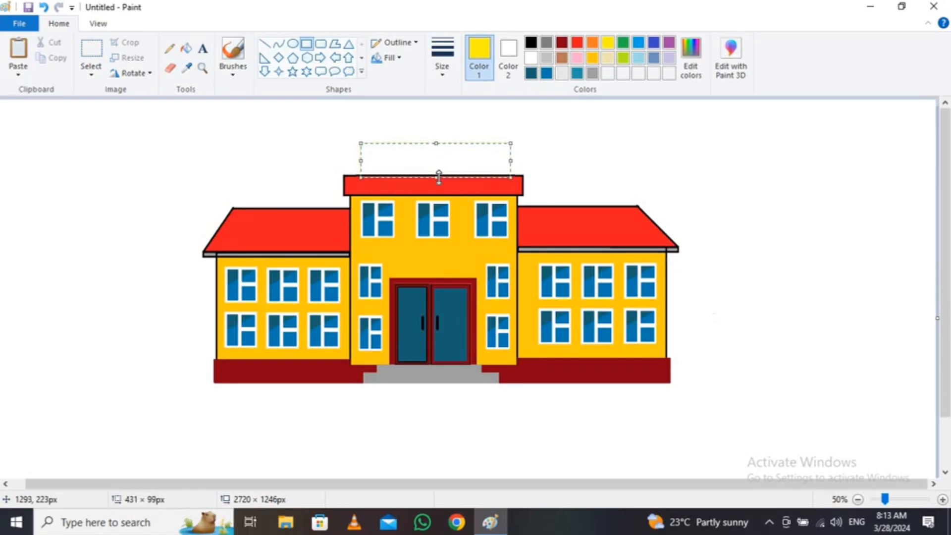
pyautogui.click(367, 150)
pyautogui.click(942, 499)
pyautogui.moveTo(471, 485); pyautogui.dragTo(646, 495)
pyautogui.hotkey('ctrl', 'z')
pyautogui.moveTo(347, 188); pyautogui.dragTo(655, 248)
pyautogui.moveTo(353, 200); pyautogui.dragTo(647, 241)
# Erase the middle of both rectangles' upper edges and bridge the outer gap with two yellow lines meeting in a peak
pyautogui.click(170, 68)
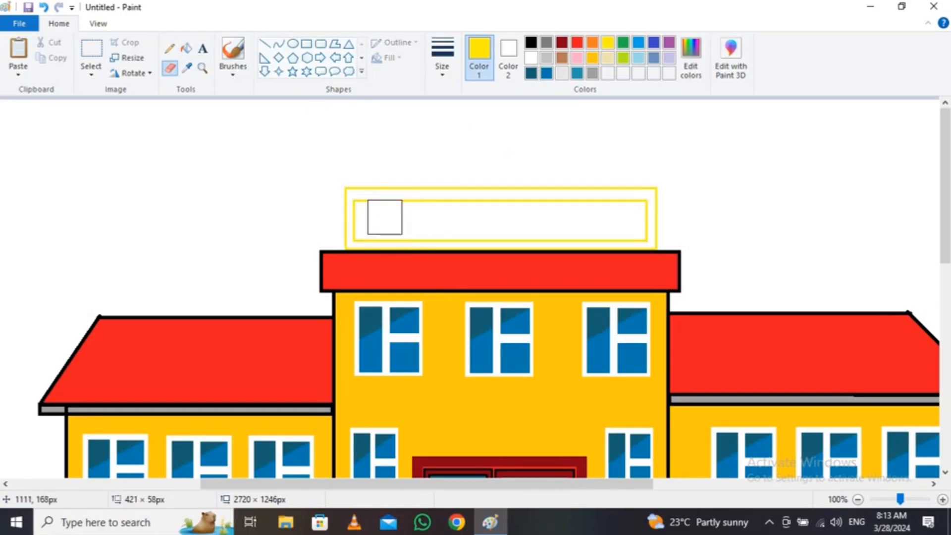
pyautogui.moveTo(448, 195); pyautogui.dragTo(505, 196)
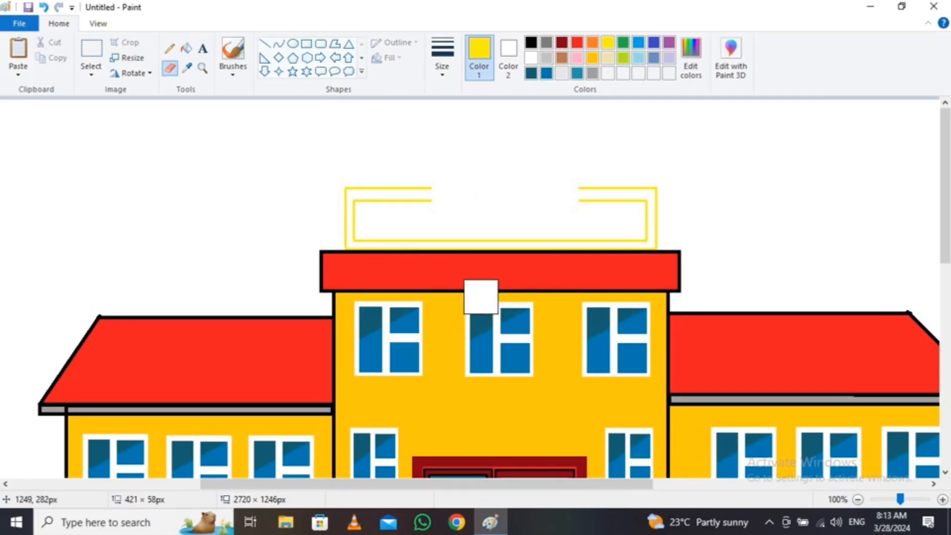
pyautogui.click(265, 44)
pyautogui.moveTo(430, 187)
pyautogui.mouseDown()
pyautogui.moveTo(493, 151)
pyautogui.moveTo(484, 165)
pyautogui.moveTo(583, 187)
pyautogui.moveTo(497, 163)
pyautogui.mouseUp()
pyautogui.click(613, 168)
pyautogui.hotkey('ctrl', 'z')
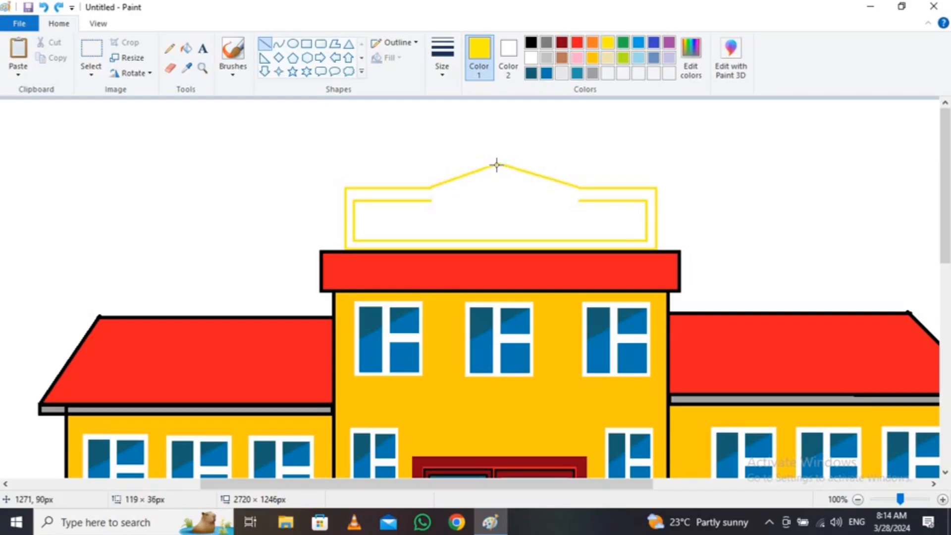
# Bridge the inner rectangle's upper gap with two yellow lines meeting in a peak, parallel to the outer ones
pyautogui.moveTo(429, 201)
pyautogui.mouseDown()
pyautogui.moveTo(497, 175)
pyautogui.moveTo(580, 200)
pyautogui.mouseUp()
pyautogui.moveTo(499, 176); pyautogui.dragTo(497, 174)
pyautogui.click(537, 201)
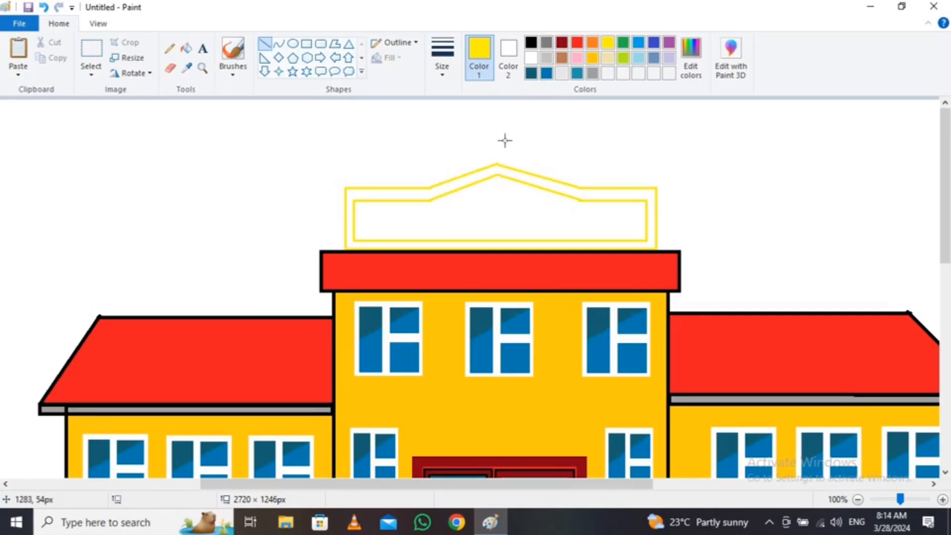
# Fill the sign board's border and its yellow outlines with gold
pyautogui.click(593, 58)
pyautogui.click(187, 48)
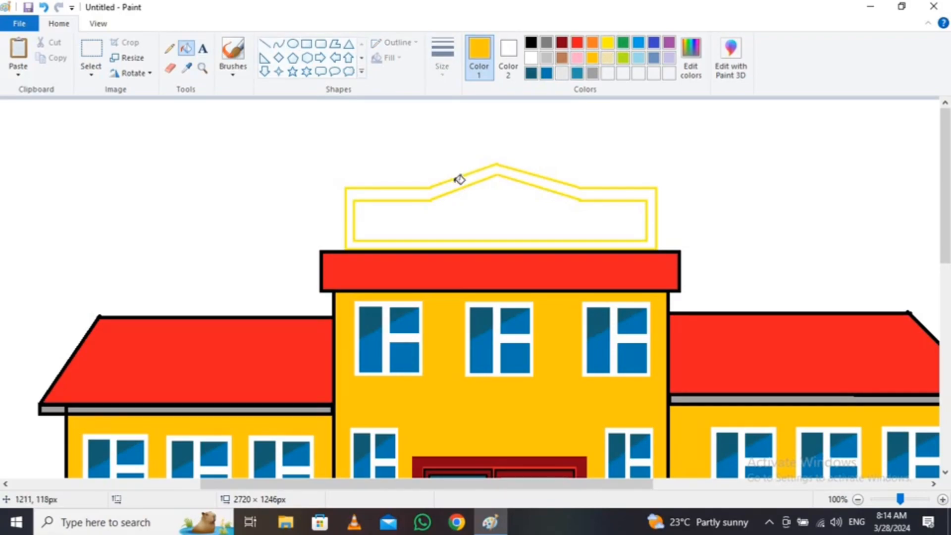
pyautogui.click(458, 182)
pyautogui.click(656, 200)
pyautogui.click(650, 206)
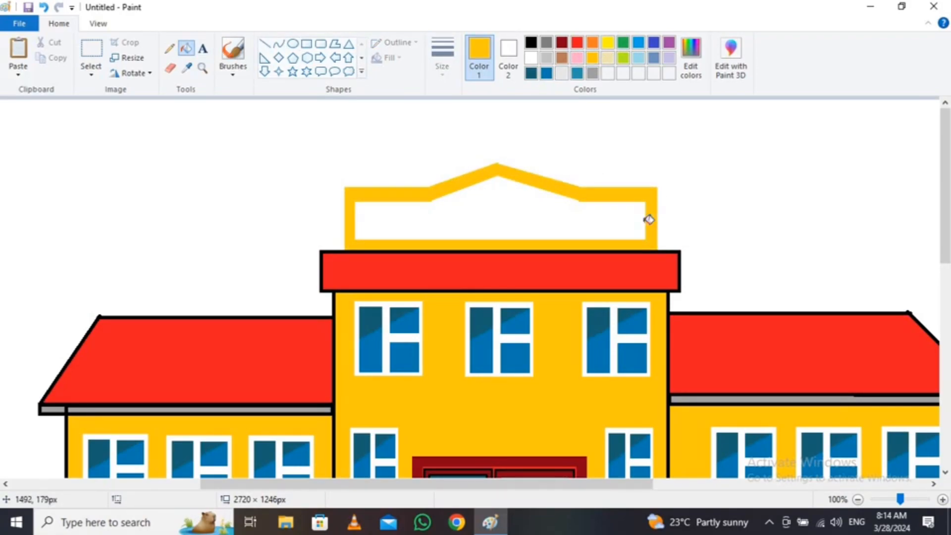
# Draw a short black vertical flagpole rising from the peak of the sign board
pyautogui.click(531, 42)
pyautogui.click(265, 44)
pyautogui.click(443, 57)
pyautogui.click(460, 115)
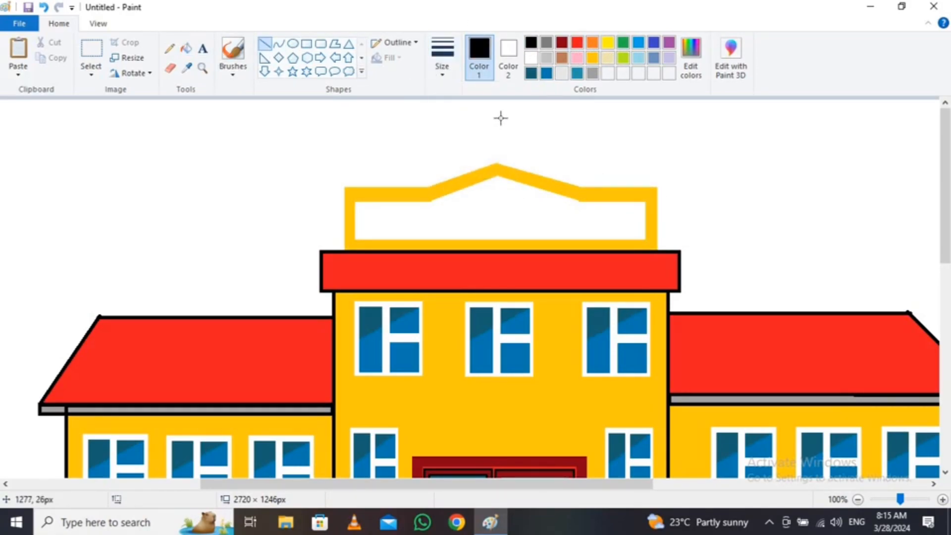
pyautogui.moveTo(499, 152); pyautogui.dragTo(497, 164)
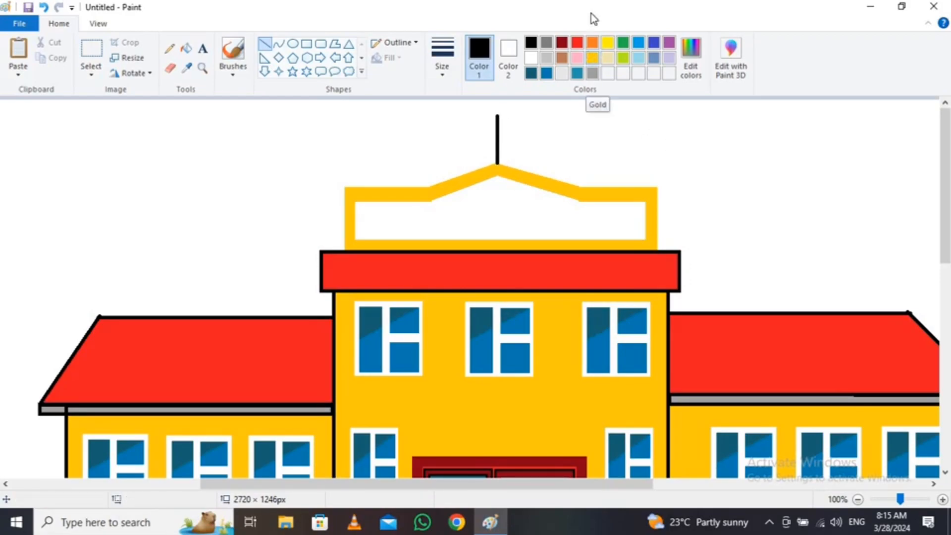
# Try a red rectangle about 64 × 20 px as a flag at the top of the pole, and undo it
pyautogui.click(577, 43)
pyautogui.click(307, 43)
pyautogui.moveTo(498, 116); pyautogui.dragTo(541, 129)
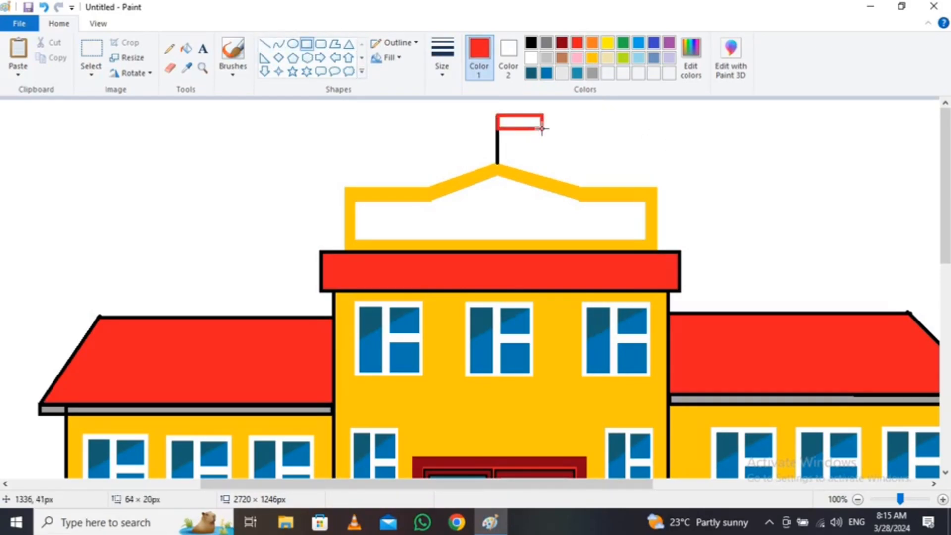
pyautogui.hotkey('ctrl', 'z')
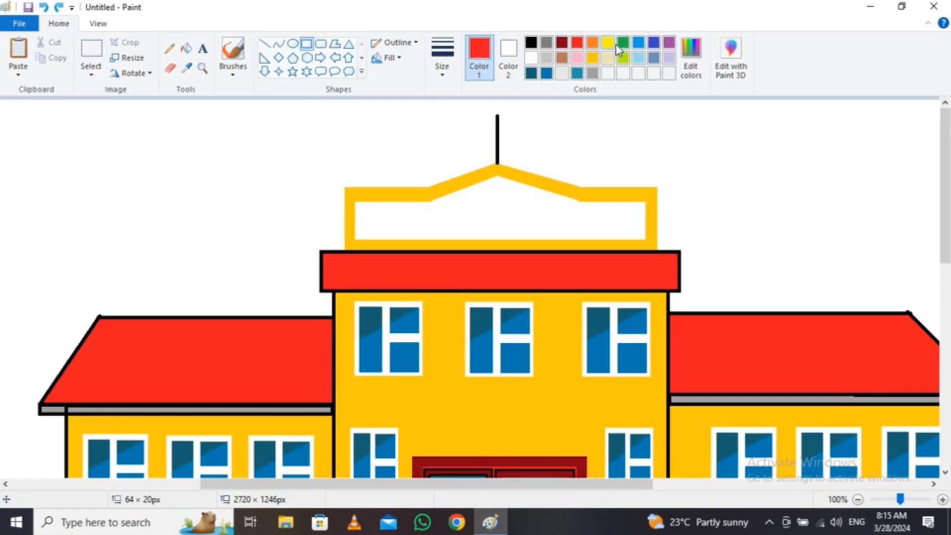
# Try a small orange rectangle as the flag, and undo the flag and the flagpole
pyautogui.click(592, 43)
pyautogui.moveTo(497, 115); pyautogui.dragTo(535, 125)
pyautogui.click(443, 54)
pyautogui.click(470, 130)
pyautogui.click(500, 123)
pyautogui.hotkey('ctrl', 'z')
pyautogui.hotkey('ctrl', 'z')
pyautogui.hotkey('ctrl', 'z')
# Add the spaced text "S C H O O L" in red bold 36-point Calibri, centered inside the sign board
pyautogui.click(202, 48)
pyautogui.click(378, 162)
pyautogui.click(94, 68)
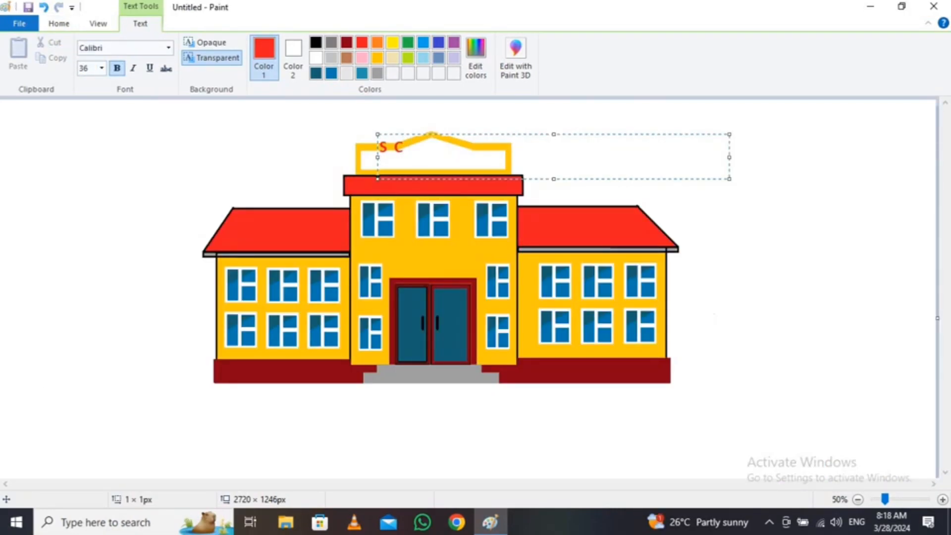
pyautogui.write('L')
pyautogui.moveTo(554, 134); pyautogui.dragTo(554, 147)
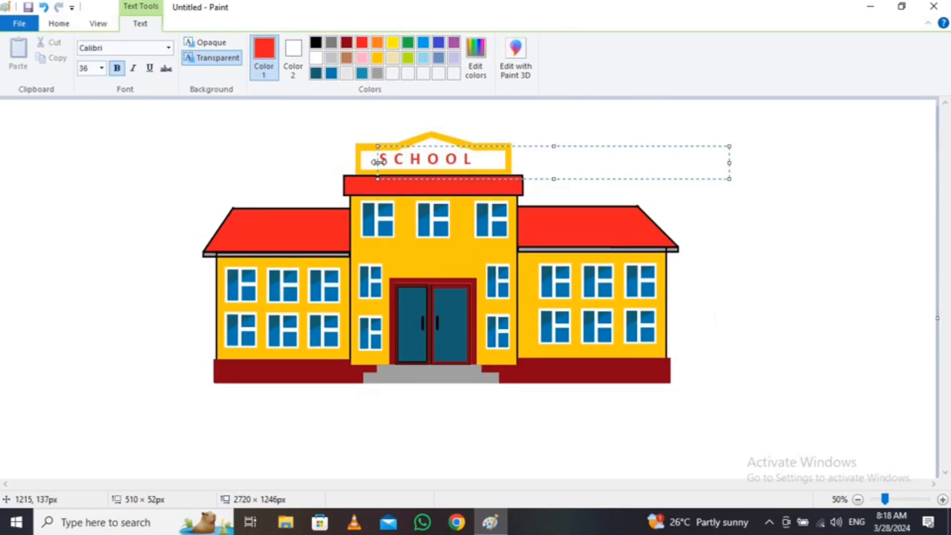
pyautogui.press('BackSpace')
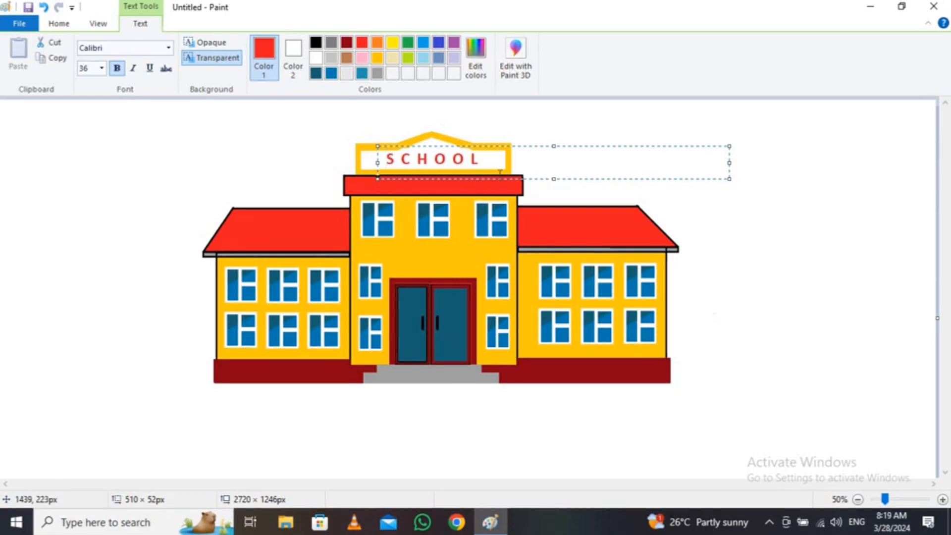
pyautogui.click(571, 117)
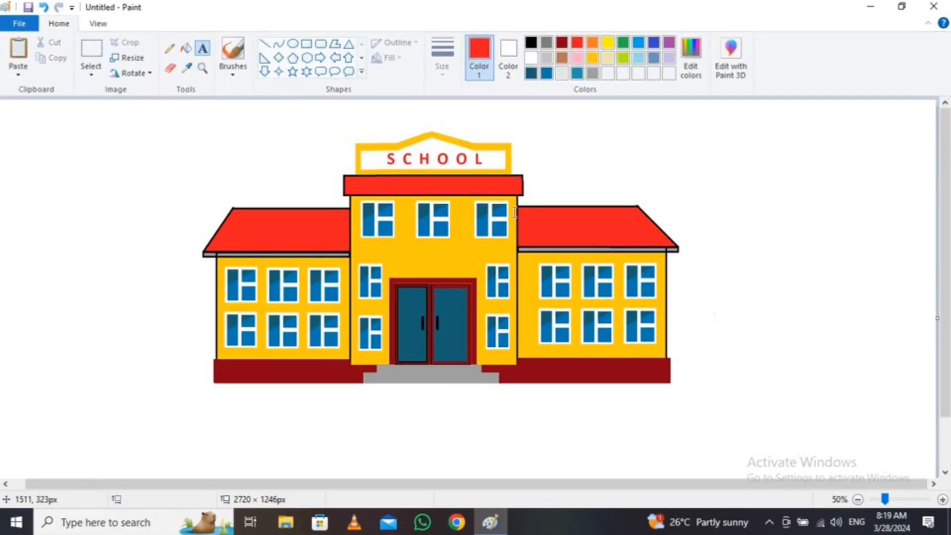